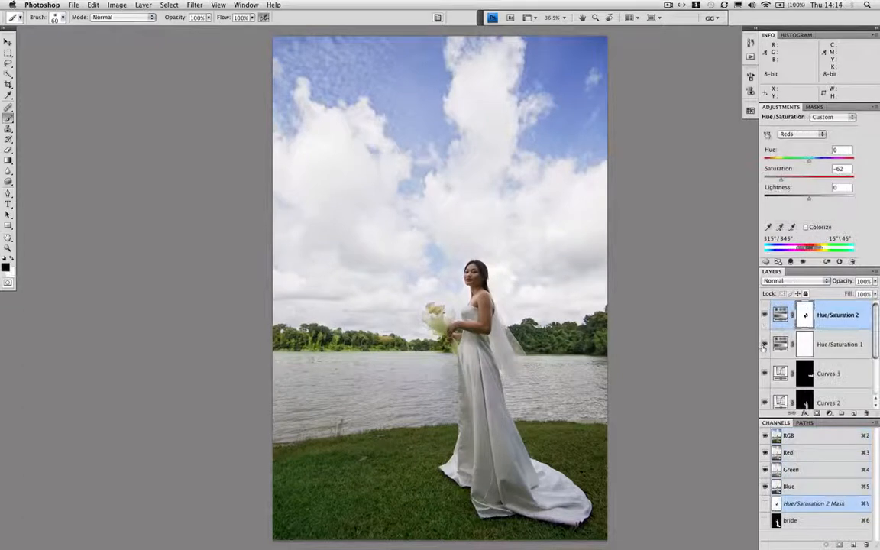
Compare the bride photo with and without the Hue/Saturation 1 and Hue/Saturation 2 layers by hiding and reshowing both
left_click(763, 347)
left_click(763, 317)
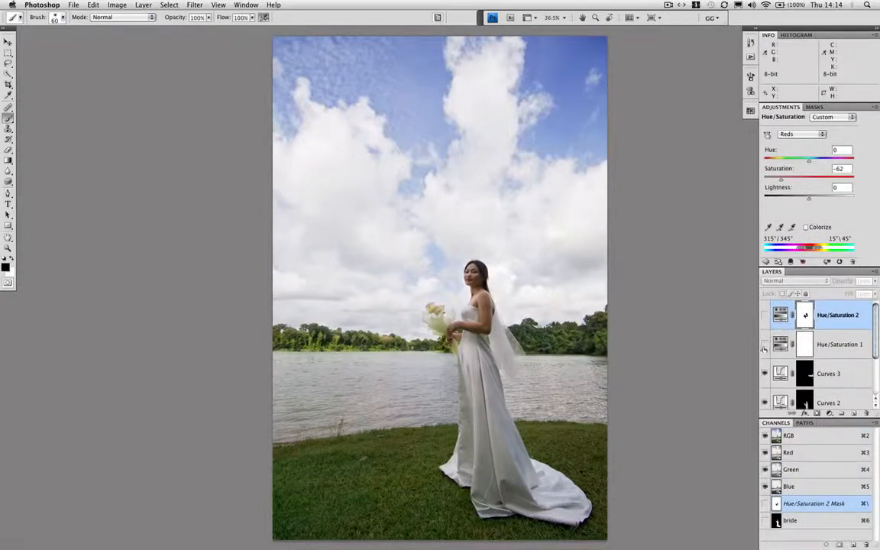
left_click(764, 345)
left_click(764, 316)
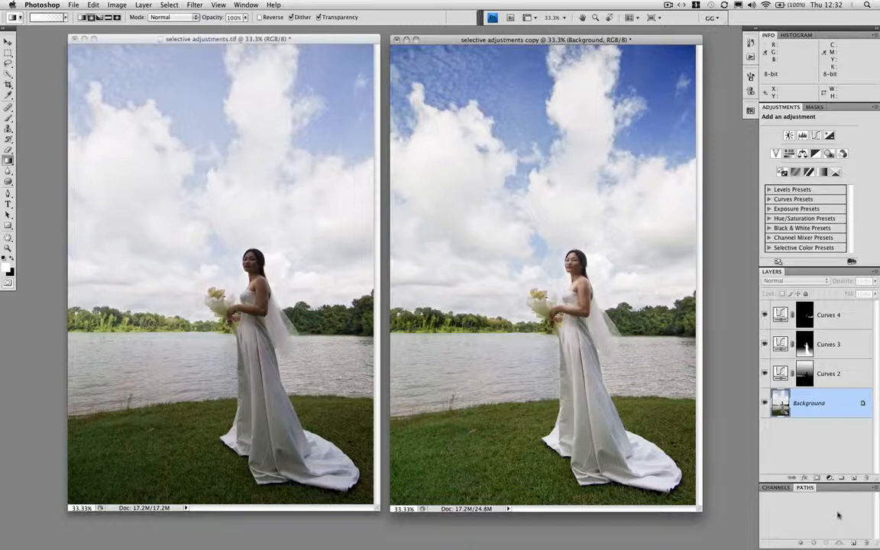
Preview the adjustments in the copied document by hiding all Curves layers, restoring Curves 3, Curves 4 and Curves 2 one at a time
left_click_drag(764, 373, 764, 315)
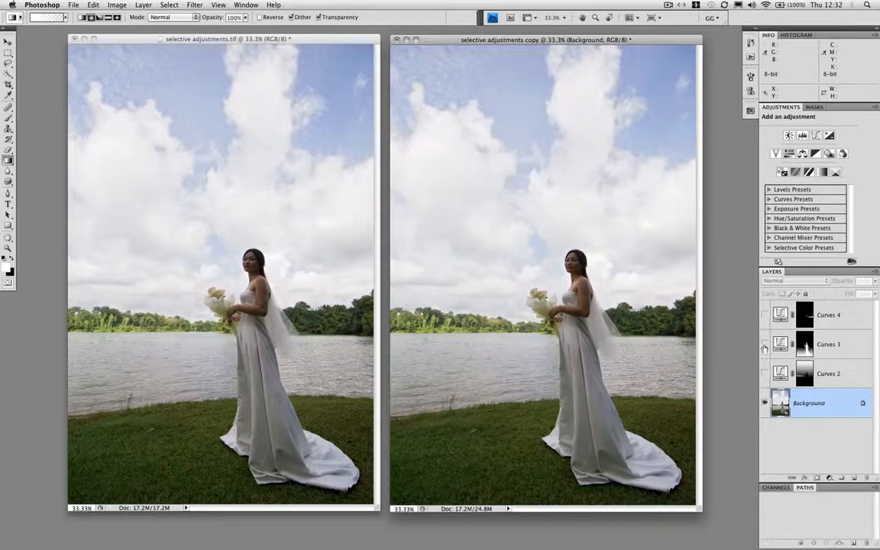
left_click(764, 344)
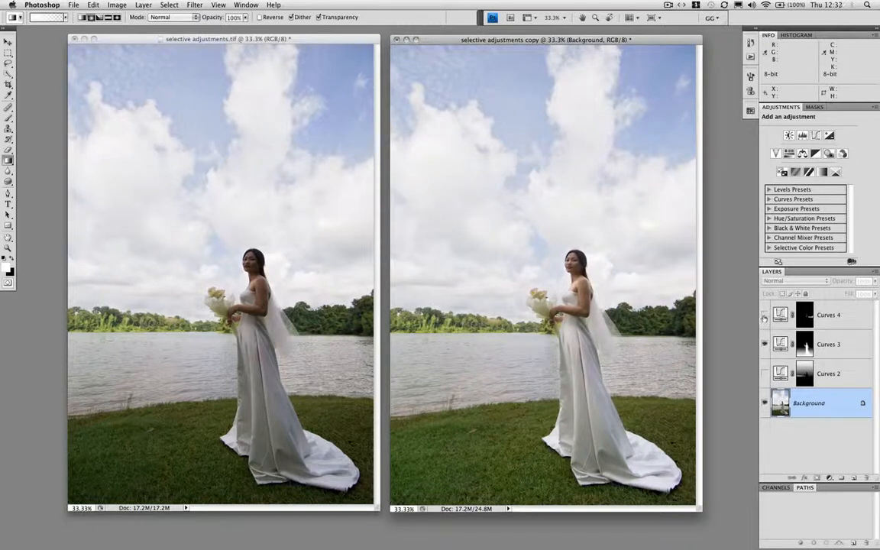
left_click(765, 315)
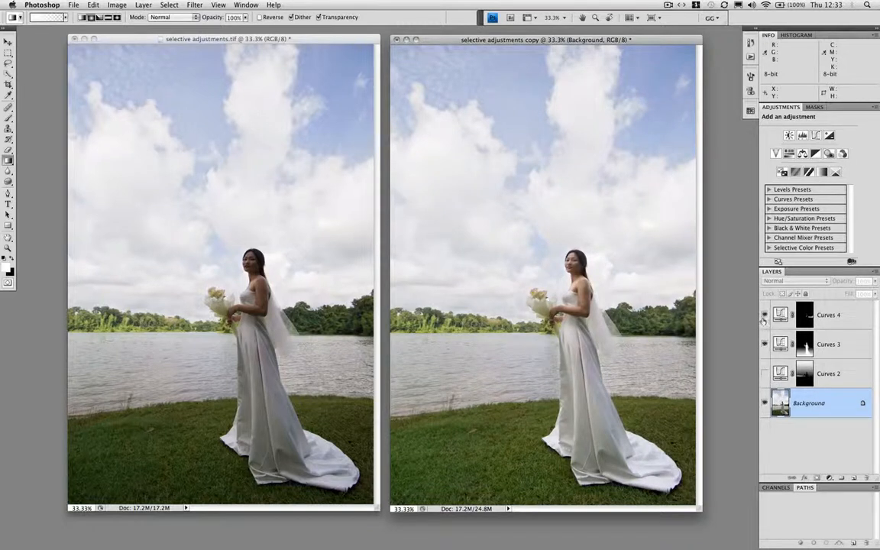
left_click(764, 374)
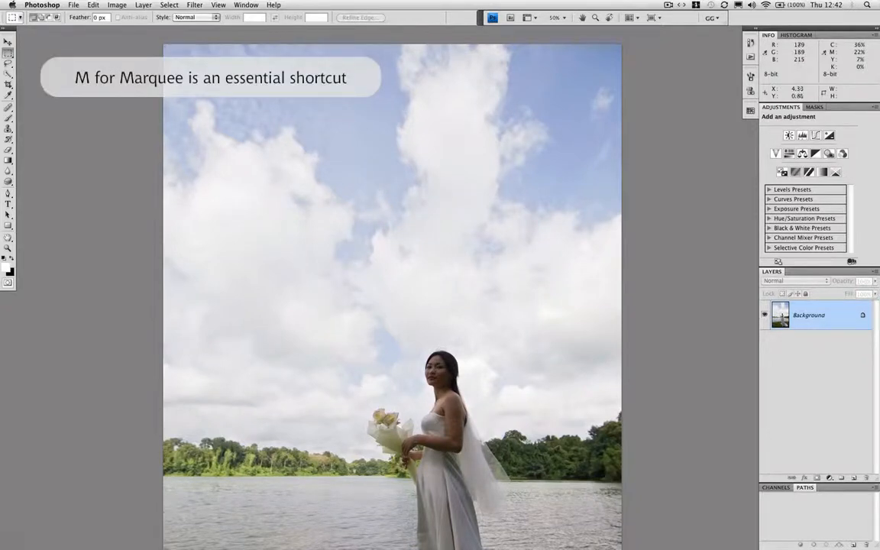
Darken the blue inside a rectangular sky selection with a Curves adjustment layer, anchoring the white clouds at 220
left_click_drag(281, 68, 479, 296)
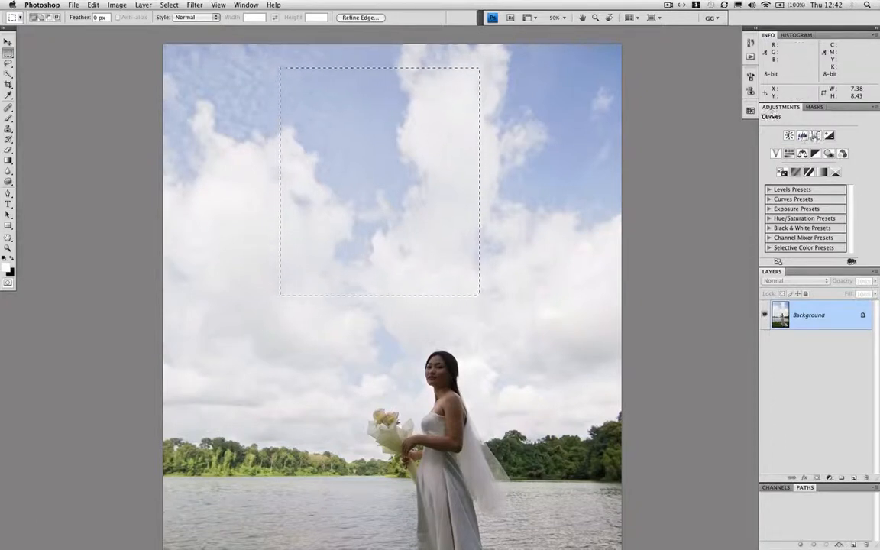
left_click(815, 135)
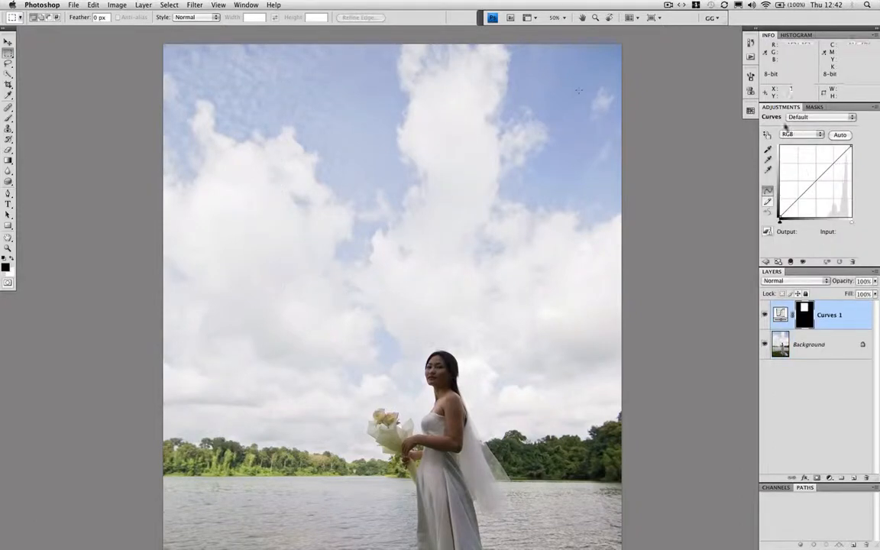
left_click(767, 134)
left_click(484, 110)
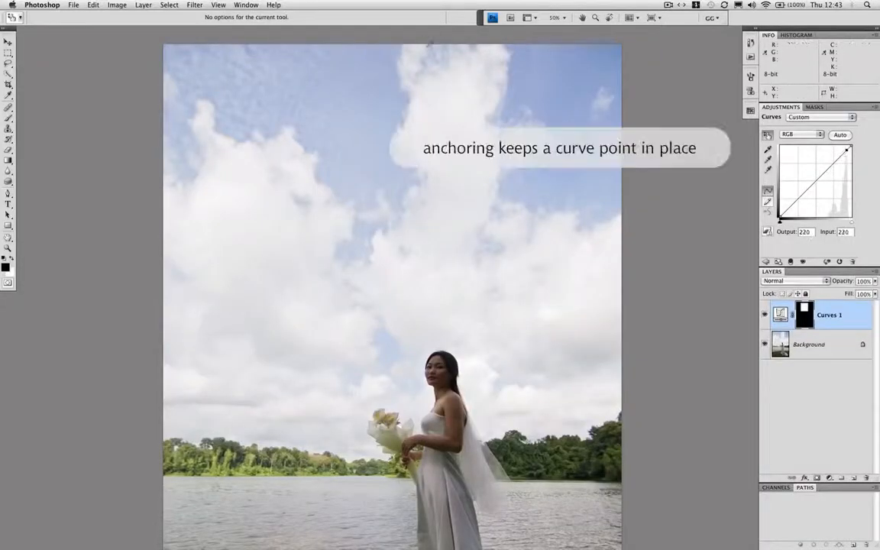
left_click_drag(380, 70, 377, 89)
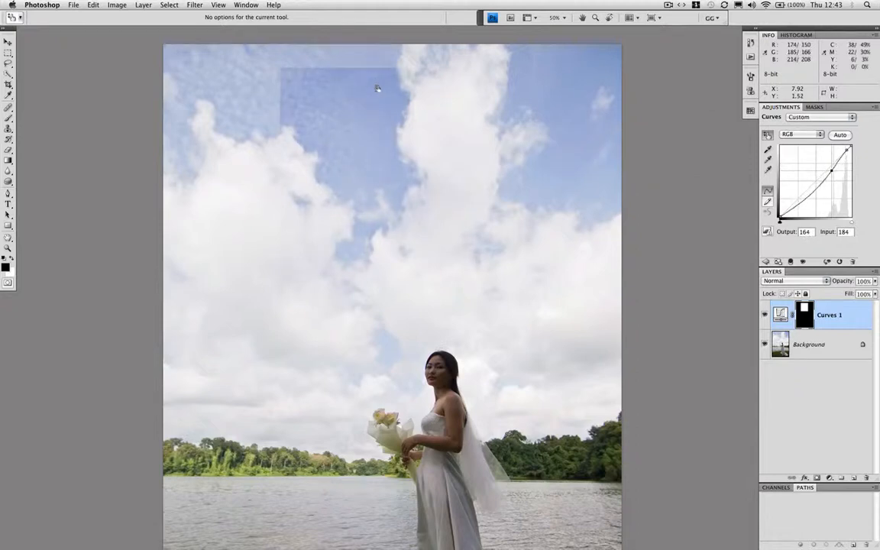
left_click_drag(227, 82, 230, 86)
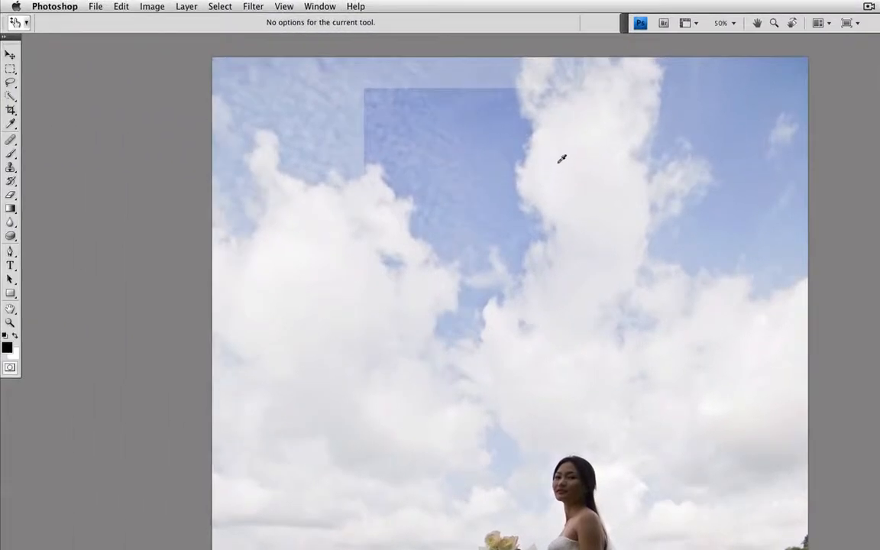
Fill the Curves 1 layer mask with black in Normal mode at 100% opacity
left_click(119, 7)
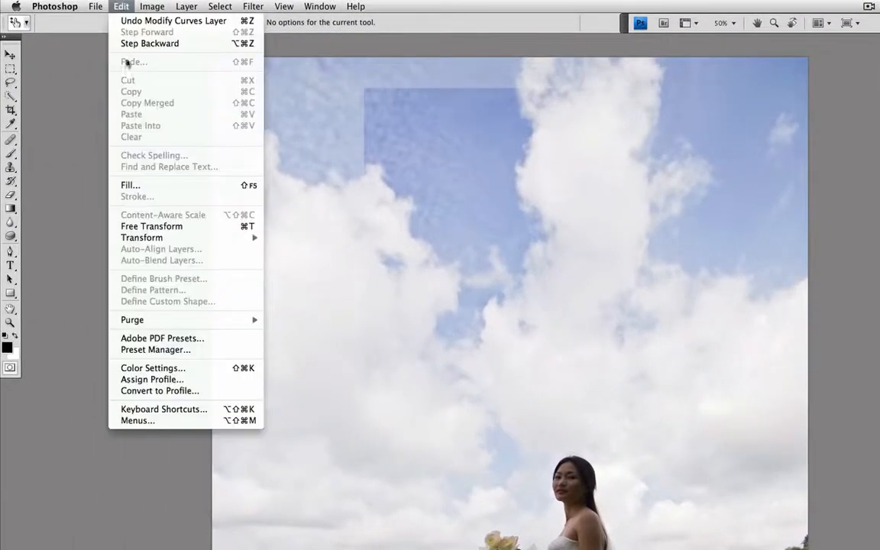
left_click(125, 185)
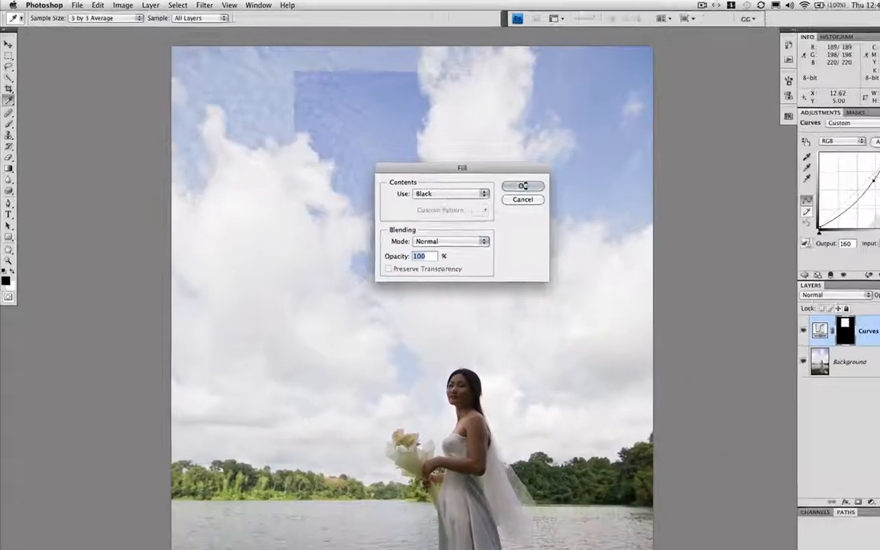
left_click(522, 186)
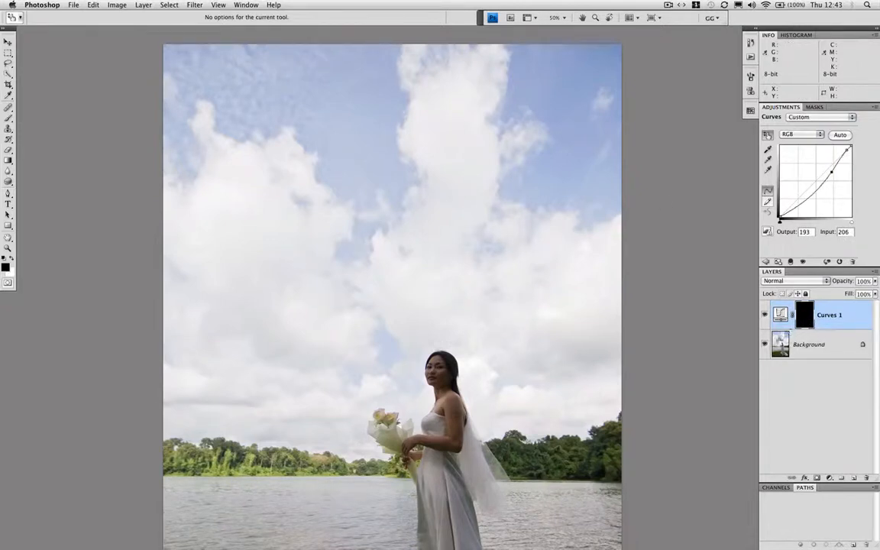
Make the Background layer active and set up the Magnetic Lasso tool with a 4 px width for a close-up of the bride
left_click(783, 343)
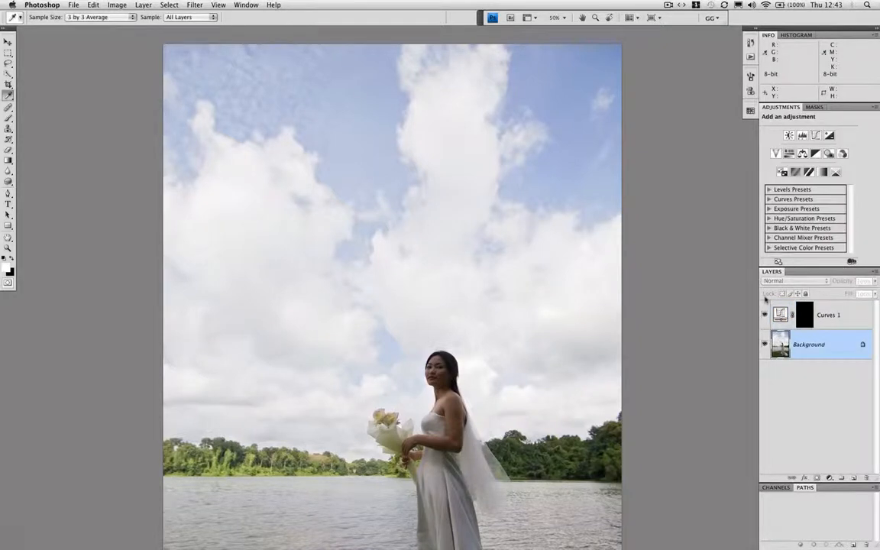
scroll(419, 155, "down", 8)
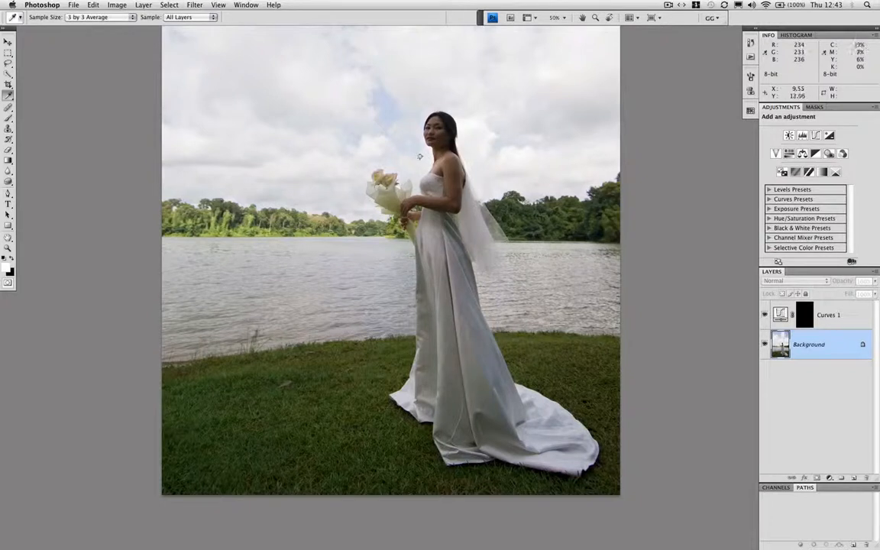
key("l")
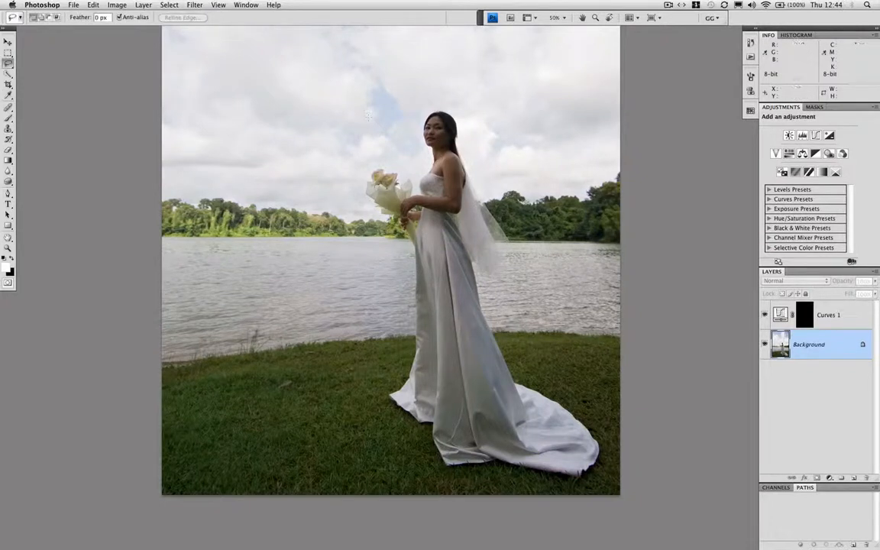
left_click(8, 64)
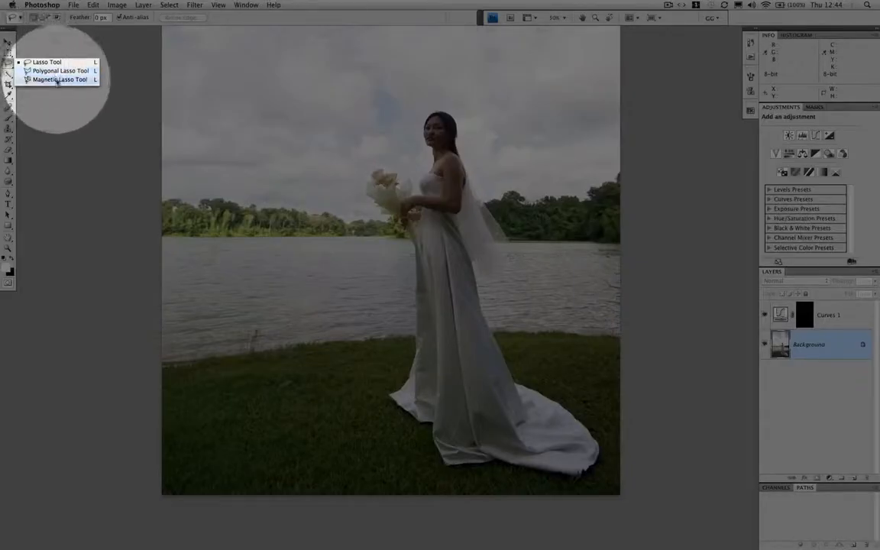
left_click(60, 80)
key("super+equal")
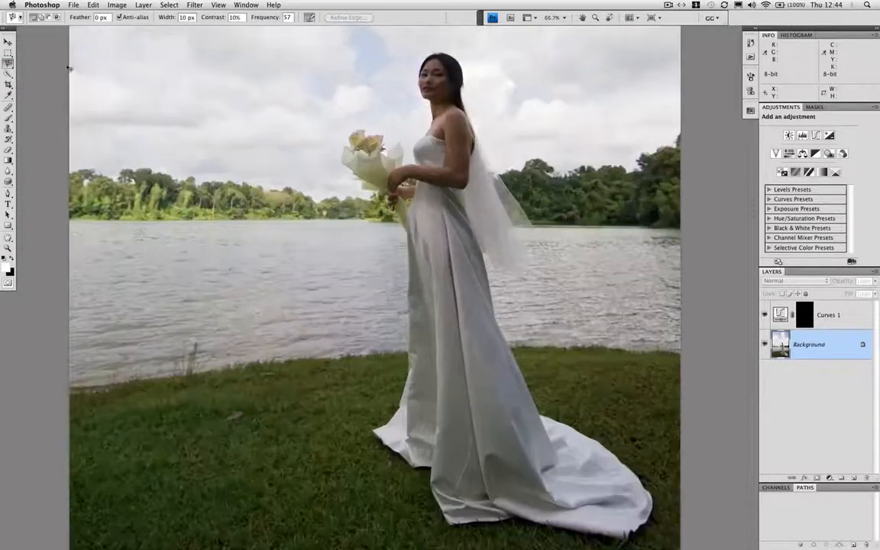
key("super+equal")
scroll(429, 160, "up", 10)
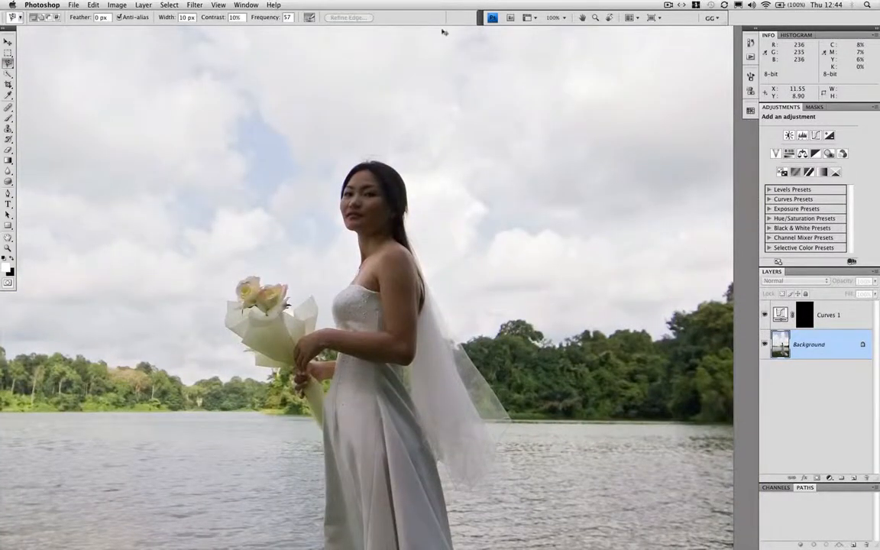
key("super+equal")
key("super+equal")
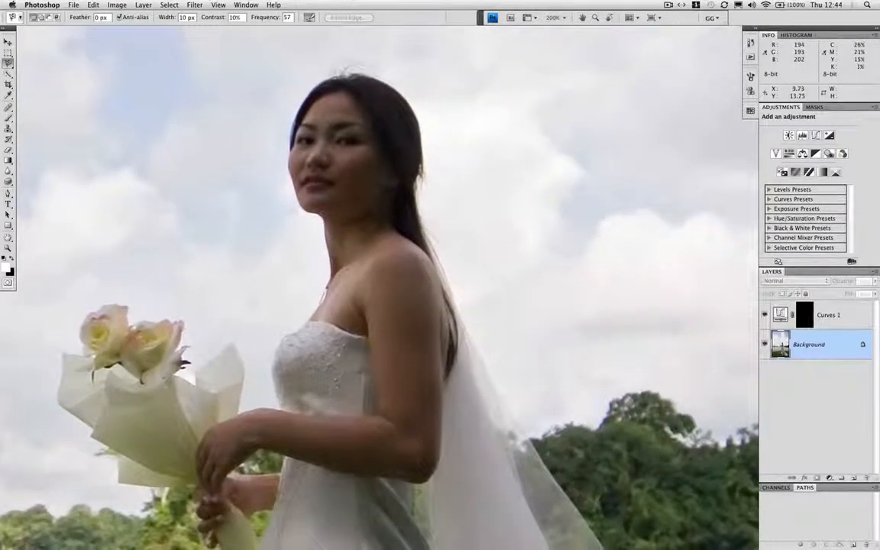
key("bracketleft")
Trace the bride with the Magnetic Lasso from the front of the bodice around her head and along the veil's outer edge
left_click(275, 403)
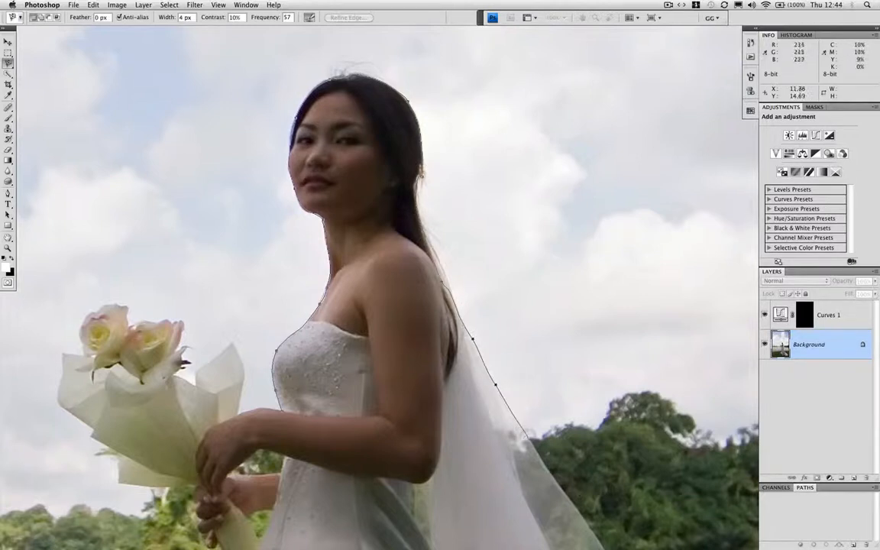
mouse_move(516, 416)
left_mouse_down()
mouse_move(445, 287)
mouse_move(430, 174)
left_mouse_up()
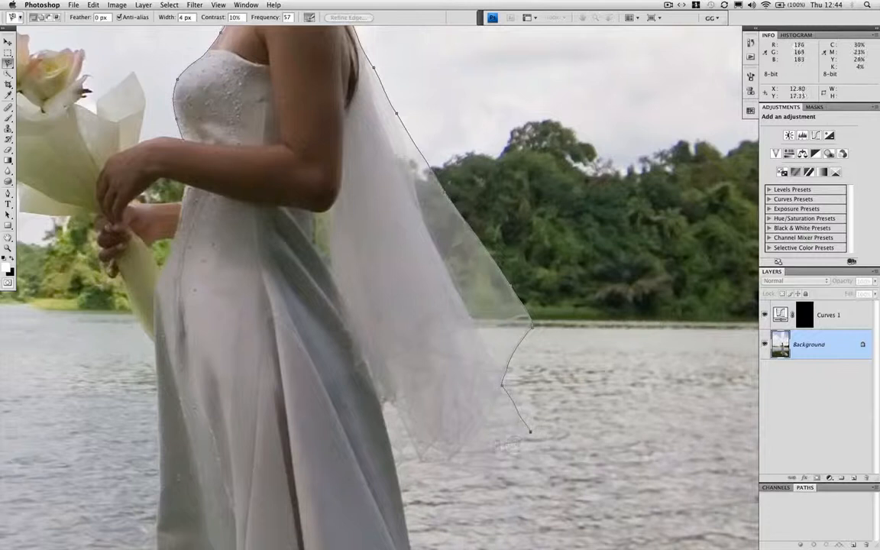
mouse_move(375, 443)
left_mouse_down()
mouse_move(351, 350)
mouse_move(380, 81)
left_mouse_up()
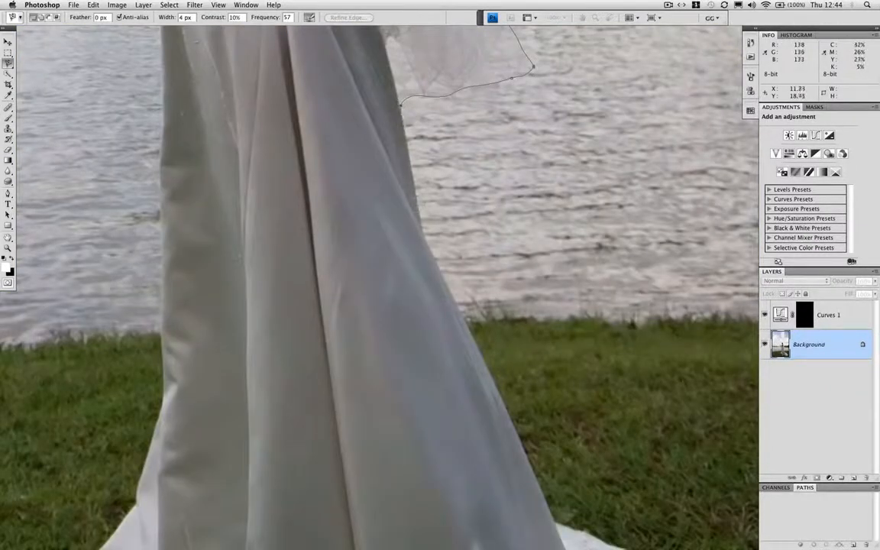
Continue the Magnetic Lasso outline down the back of the dress, around the train and along the bottom hem
mouse_move(451, 367)
left_mouse_down()
mouse_move(441, 181)
mouse_move(391, 102)
left_mouse_up()
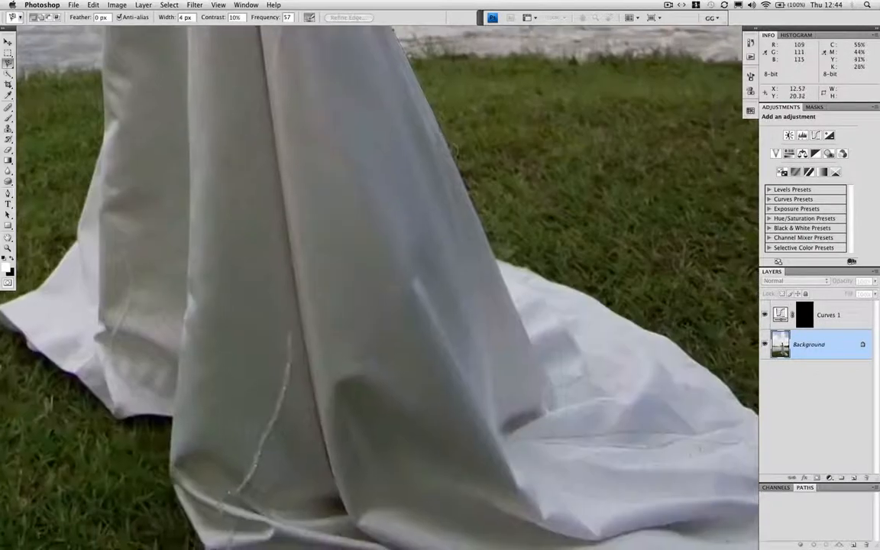
scroll(447, 226, "up", 1)
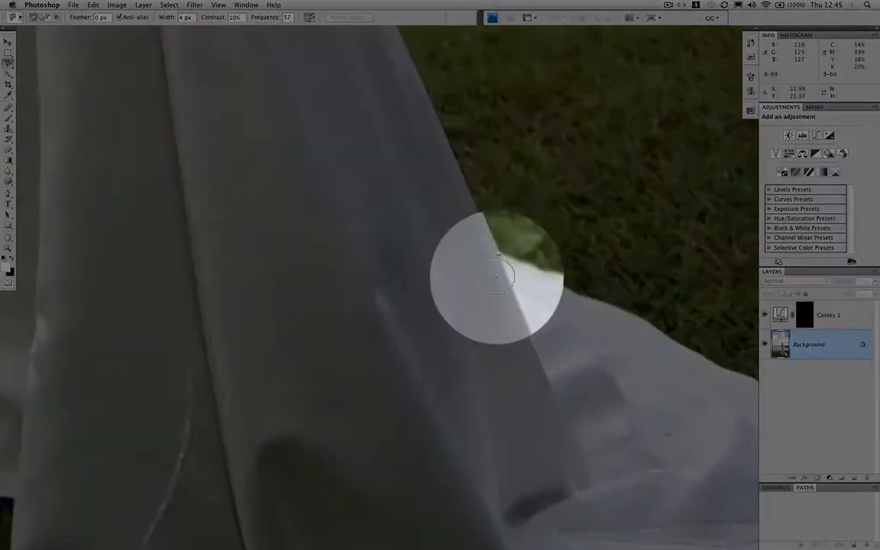
left_click_drag(482, 307, 413, 193)
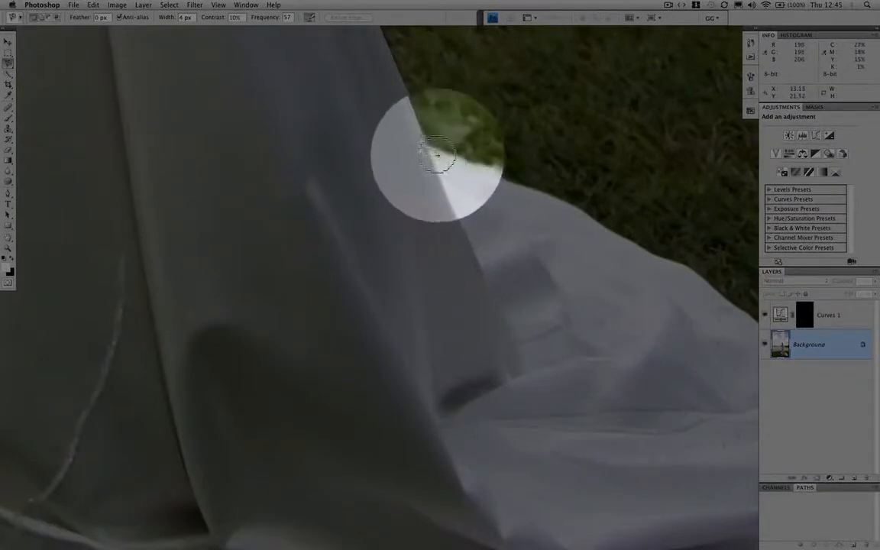
key("super+minus")
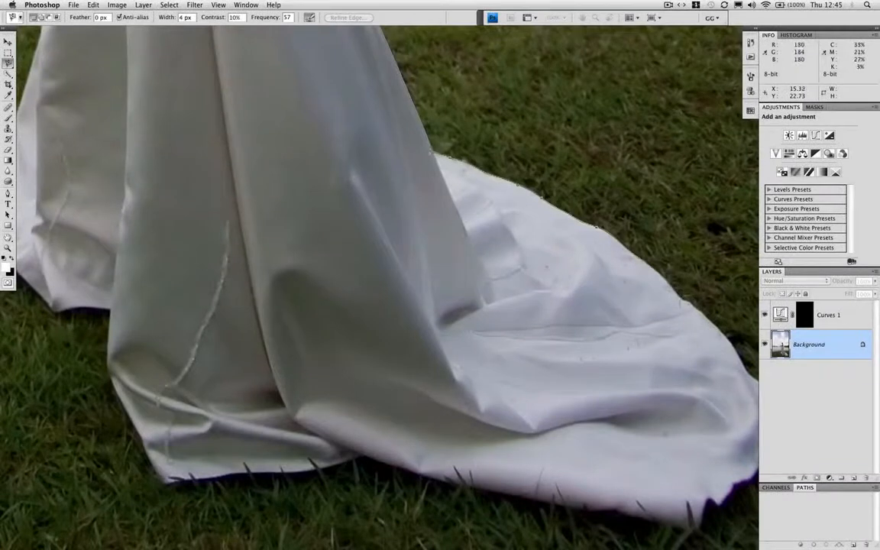
key("super+plus")
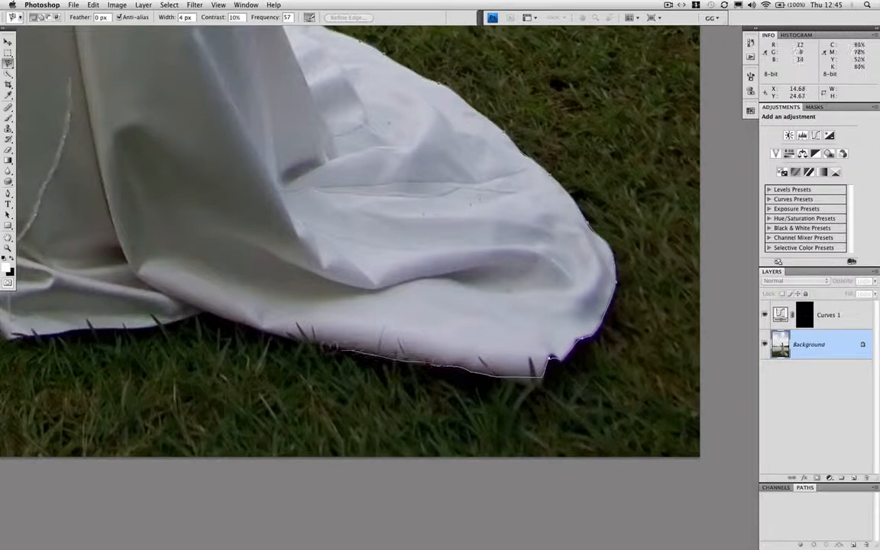
left_click_drag(548, 321, 537, 306)
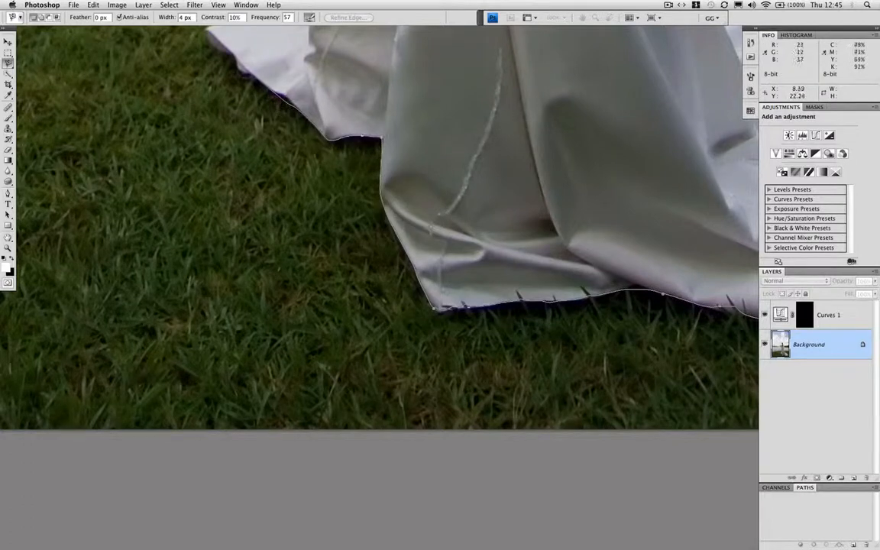
Continue the Magnetic Lasso outline around the front of the train and up the front edge of the dress to the bride's hands
mouse_move(249, 96)
left_mouse_down()
mouse_move(292, 345)
mouse_move(302, 344)
left_mouse_up()
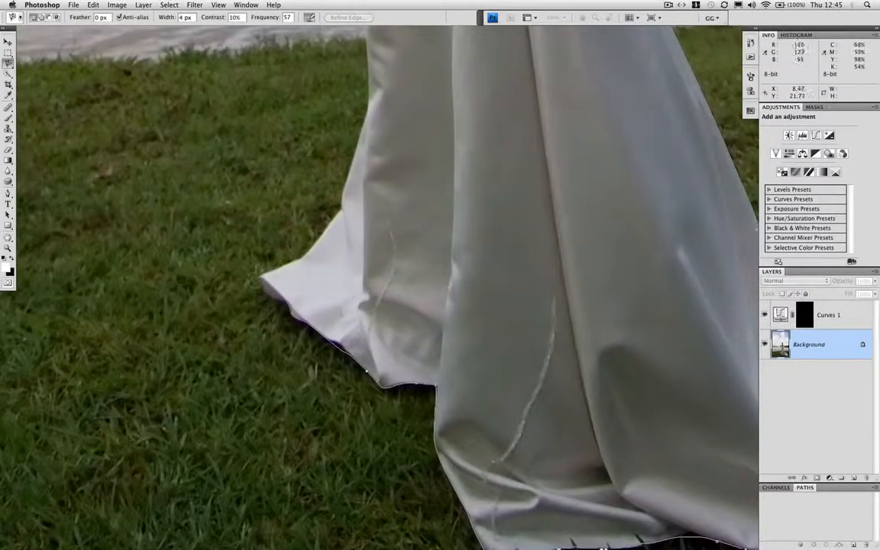
left_click_drag(367, 83, 320, 314)
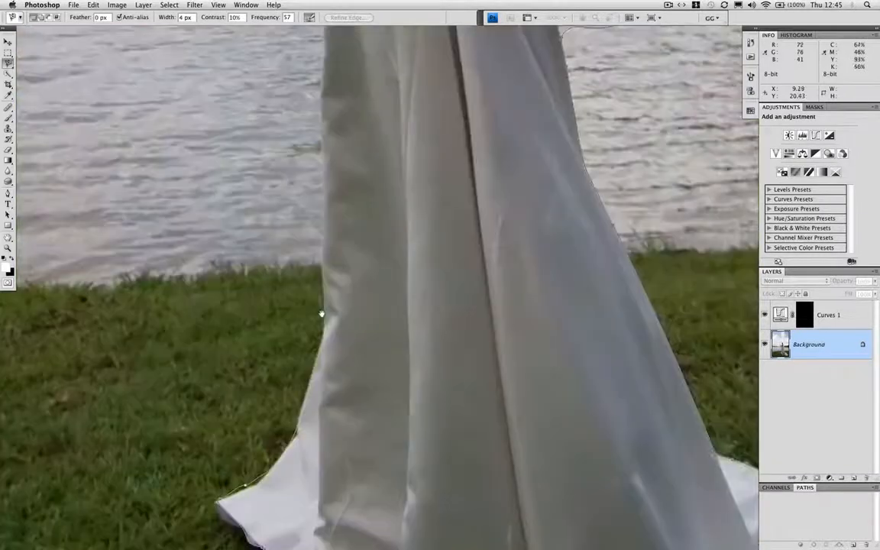
left_click_drag(321, 95, 285, 315)
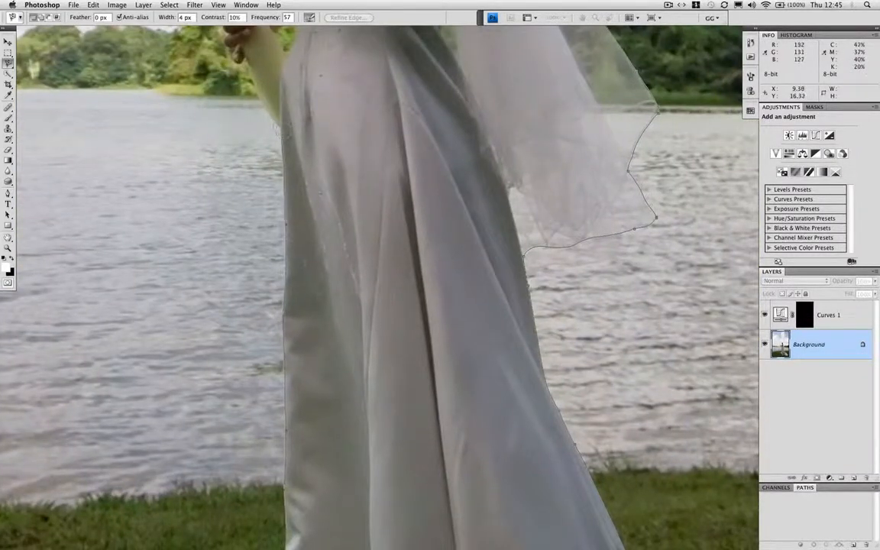
left_click_drag(302, 39, 279, 196)
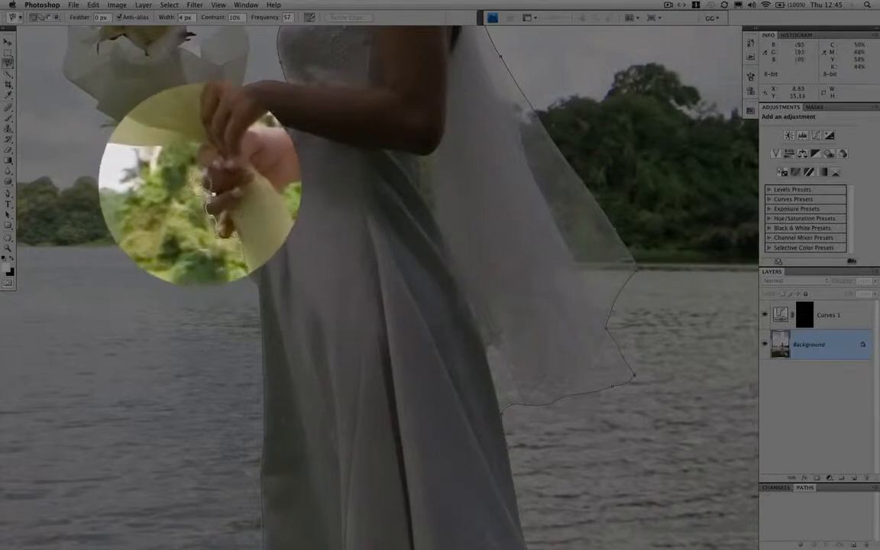
Trace the Magnetic Lasso outline around the bride's fingers and along the lower edge of the bouquet wrapping
left_click(206, 172)
left_click(199, 170)
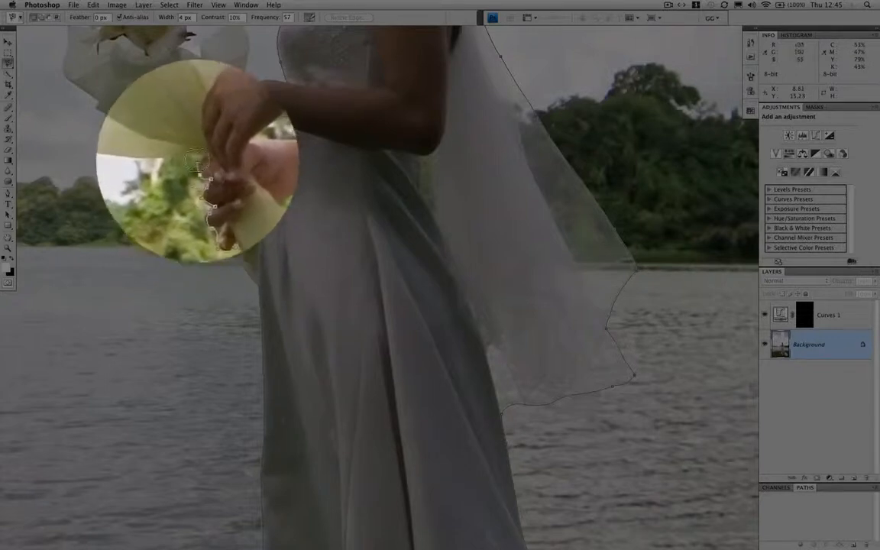
left_click(203, 157)
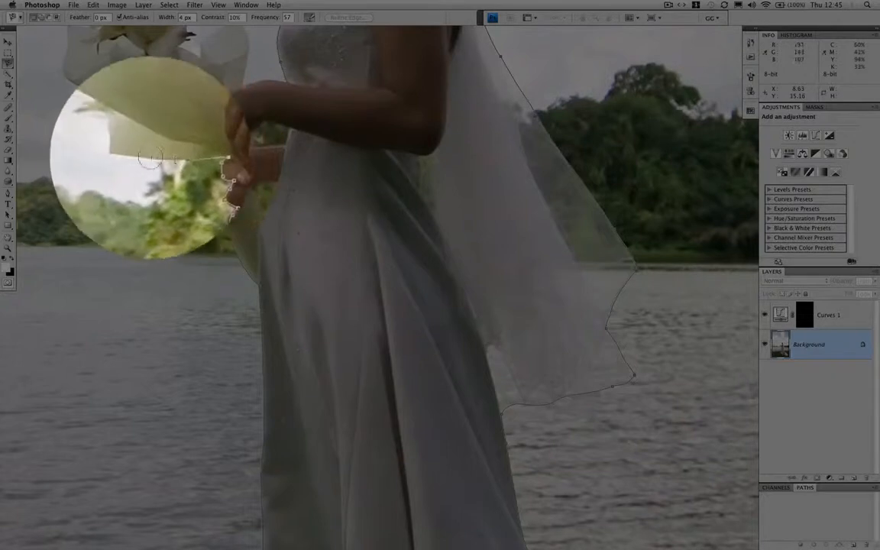
left_click(124, 155)
left_click(123, 128)
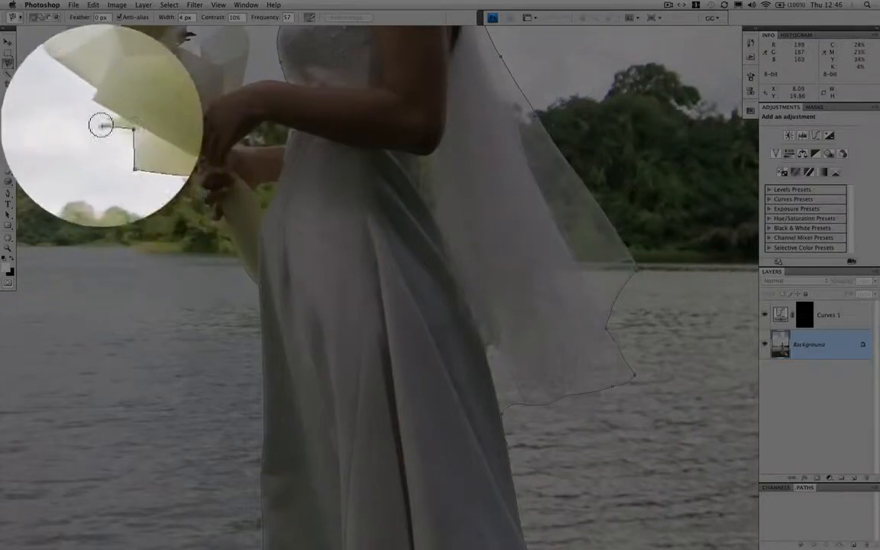
left_click(101, 125)
left_click(109, 118)
left_click_drag(117, 133, 238, 317)
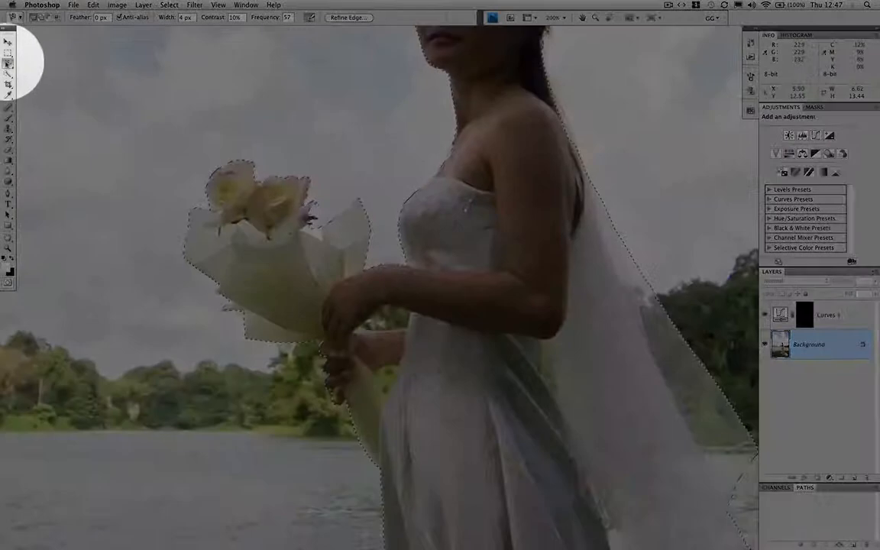
Subtract the background gaps between the bride's arms and waist and behind her elbow from the selection with the Lasso tool
left_click(8, 63)
left_click(46, 62)
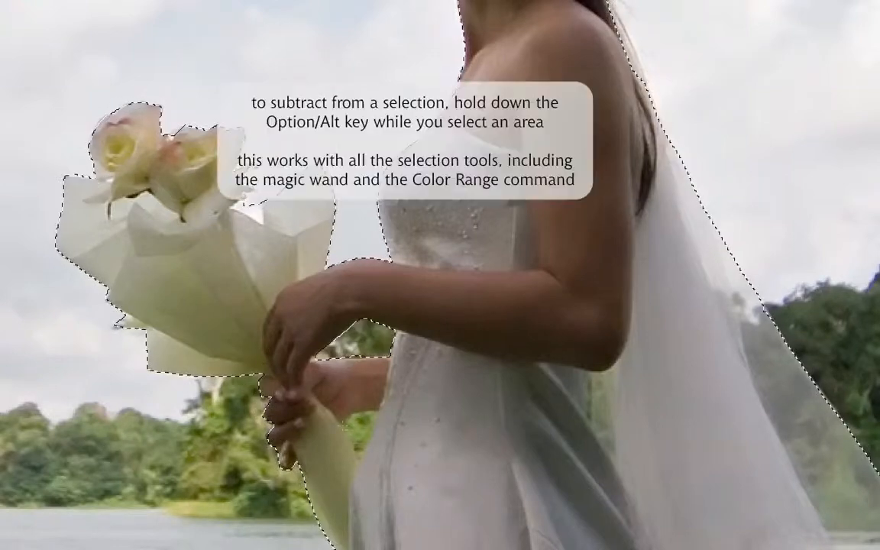
mouse_move(358, 460)
left_mouse_down("alt")
mouse_move(376, 413)
mouse_move(343, 422)
left_mouse_up("alt")
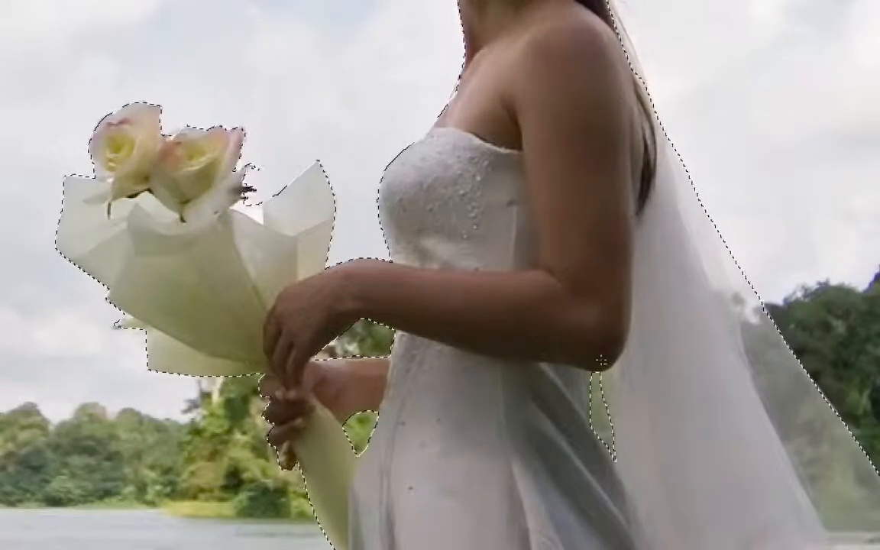
left_click_drag(427, 269, 298, 104)
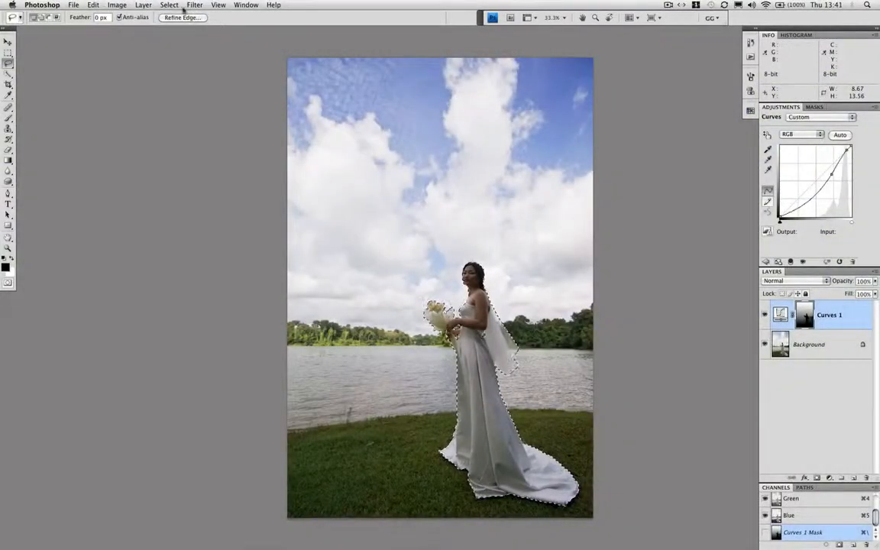
Save the selection as a new channel named bride
left_click(175, 6)
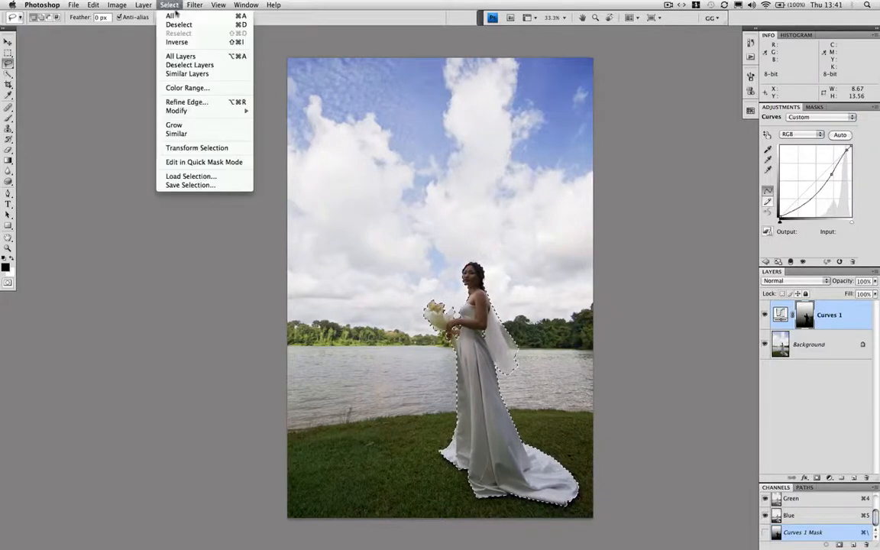
left_click(191, 184)
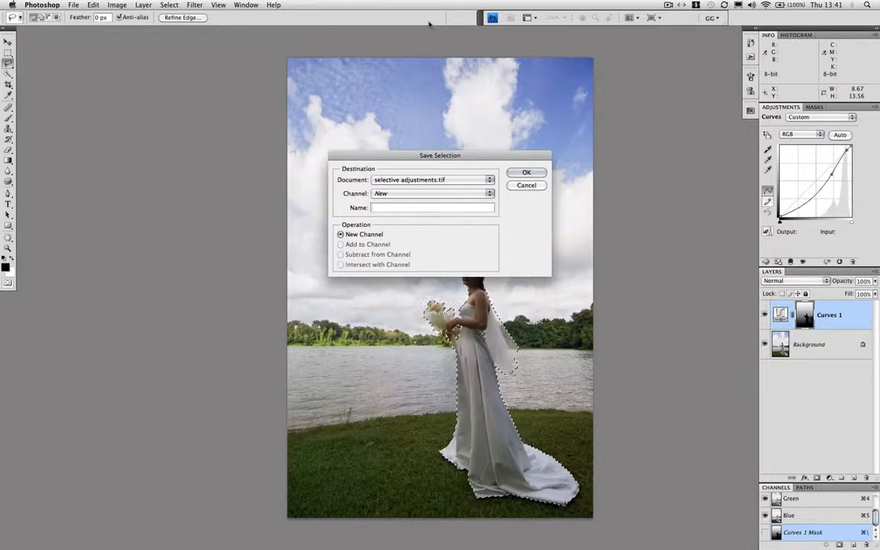
type("bride")
key("Return")
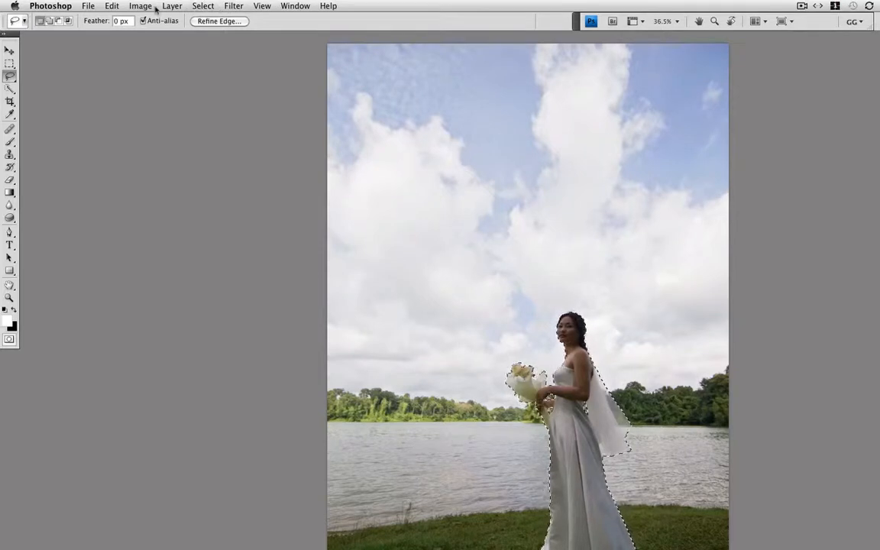
Invert the selection so it covers everything except the bride, and feather its edges
key("shift+super+i")
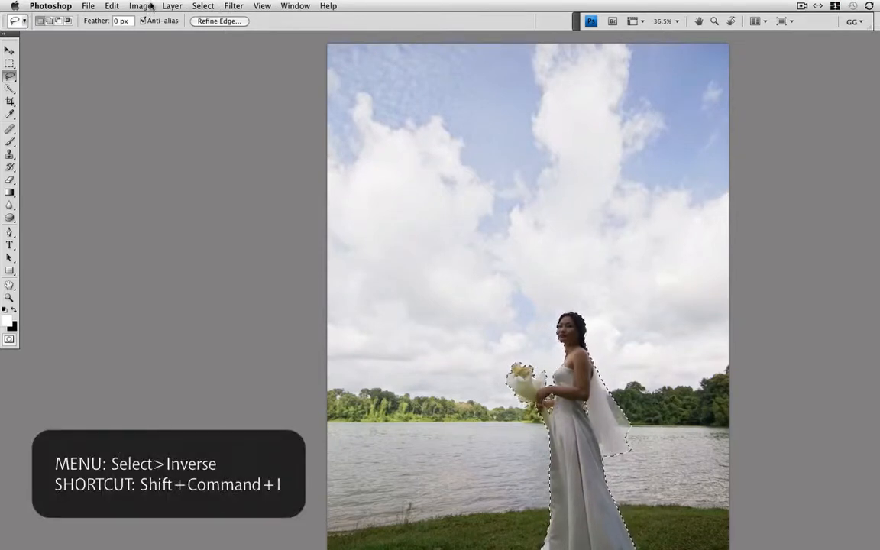
left_click(203, 6)
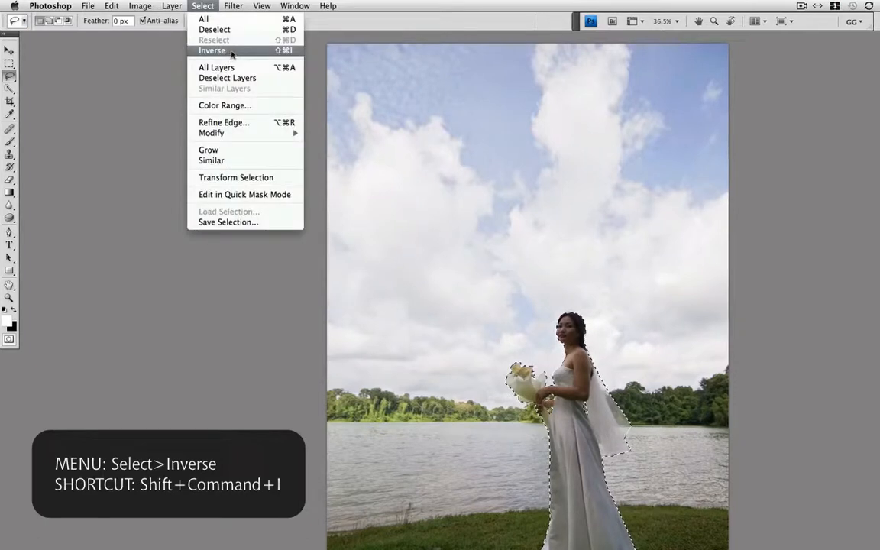
left_click(229, 51)
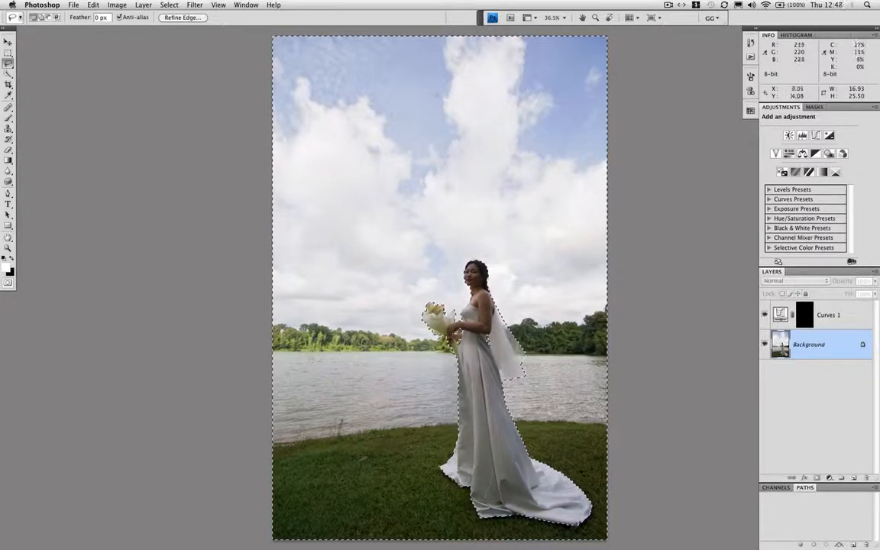
left_click(168, 5)
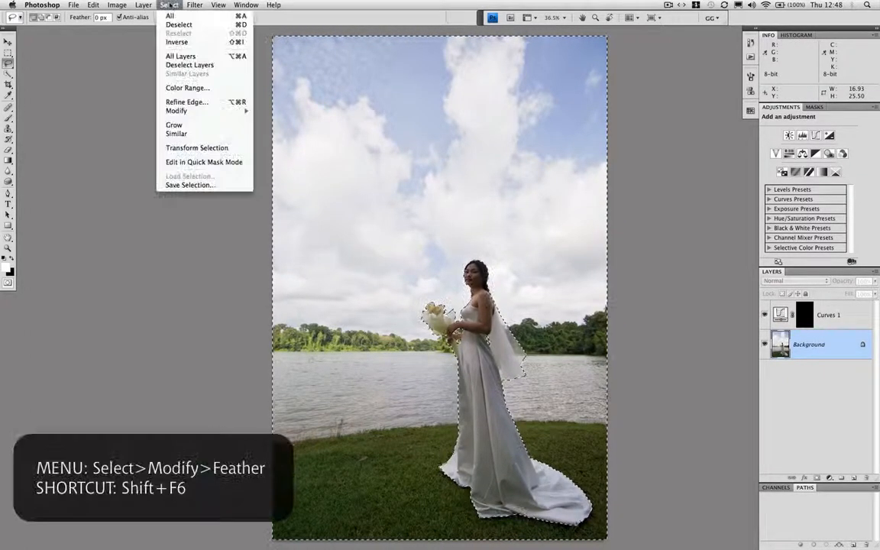
mouse_move(183, 113)
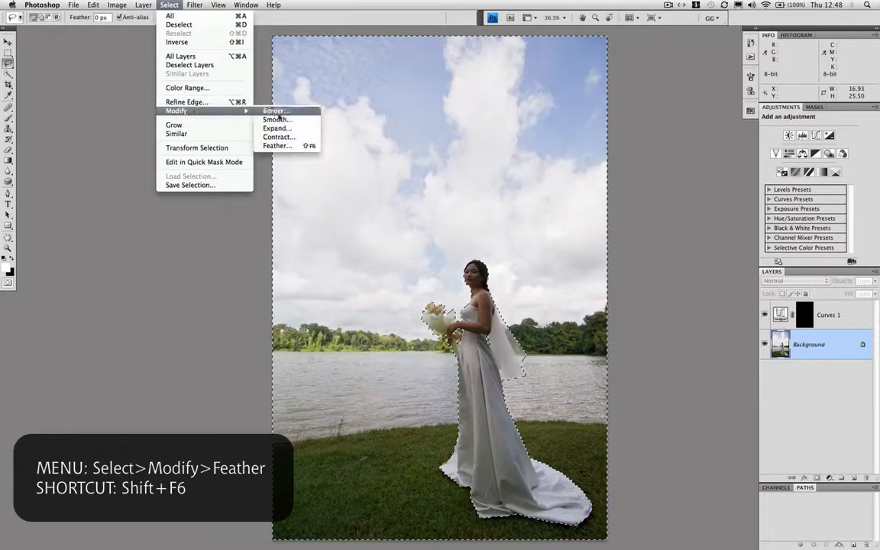
left_click(292, 146)
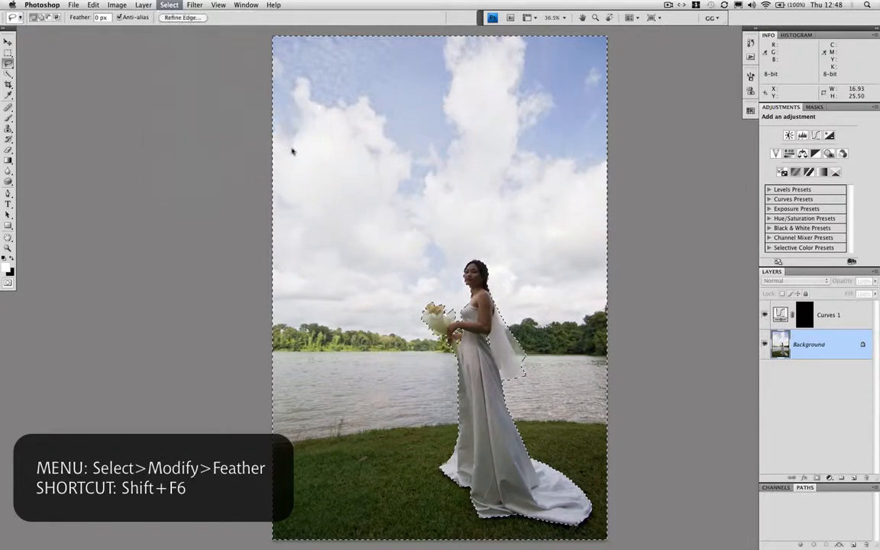
Fill the Curves 1 mask with a straight vertical white Foreground to Transparent gradient from the sky's top edge to the lower grass, and deselect
left_click(802, 319)
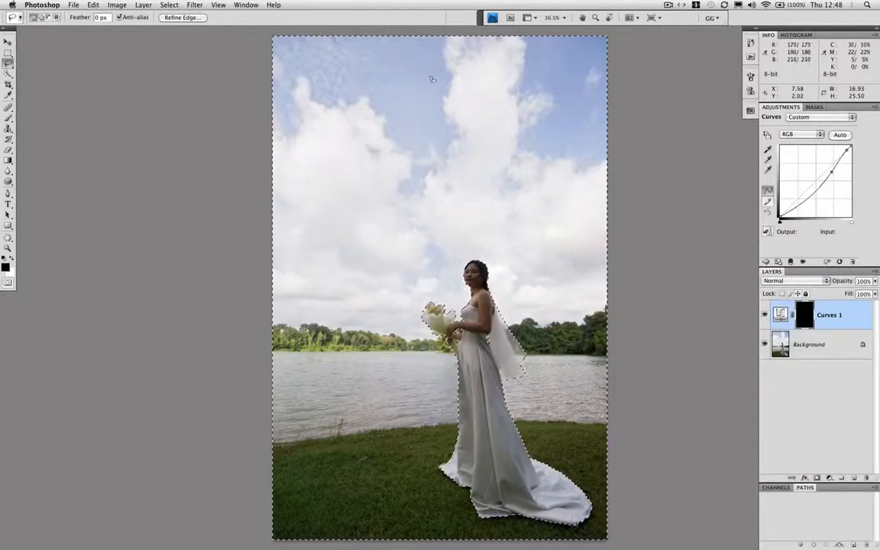
key("g")
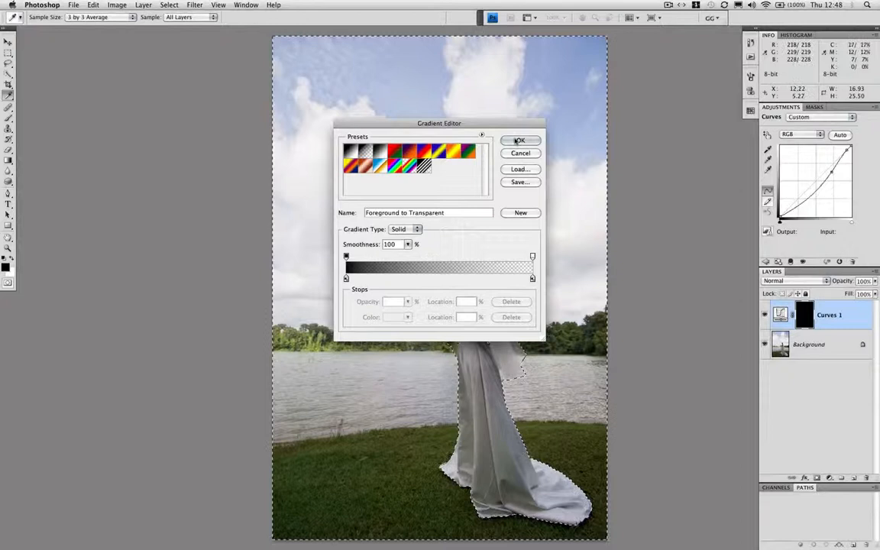
left_click(518, 140)
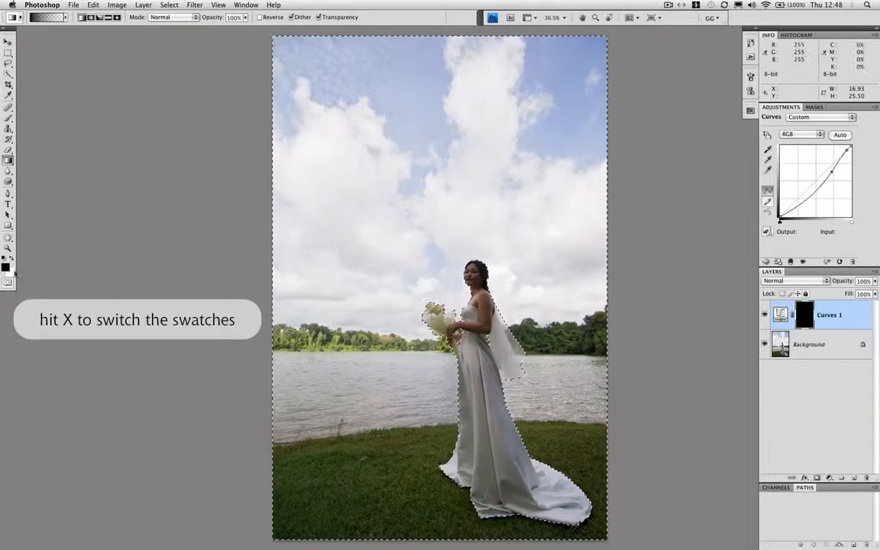
key("x")
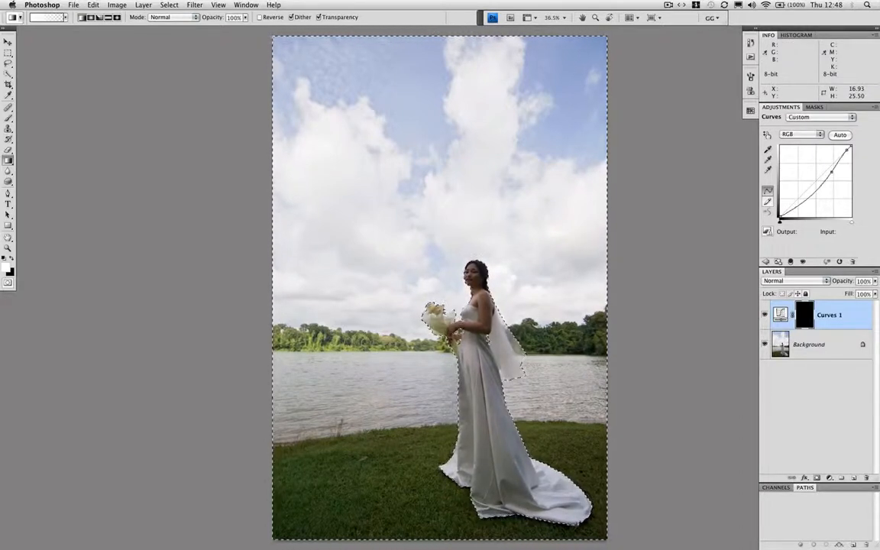
left_click_drag(435, 32, 435, 40)
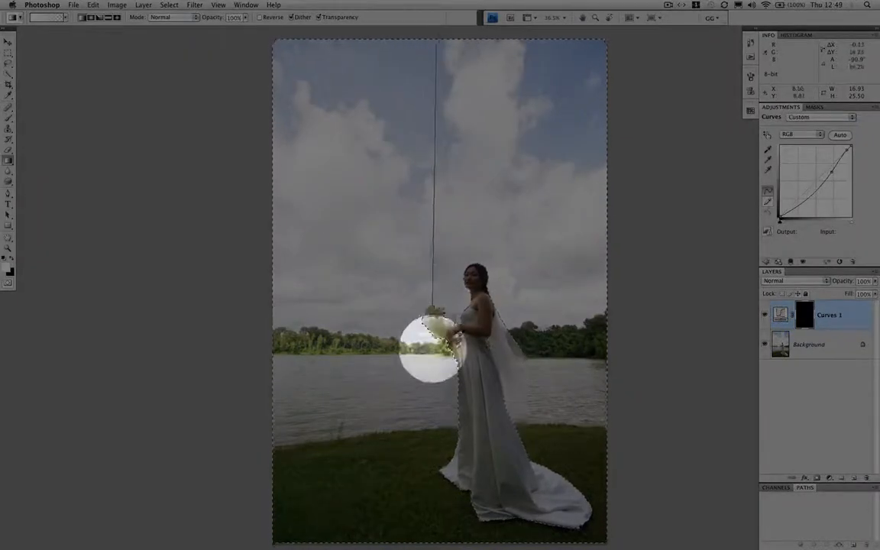
left_click_drag(441, 468, 437, 493)
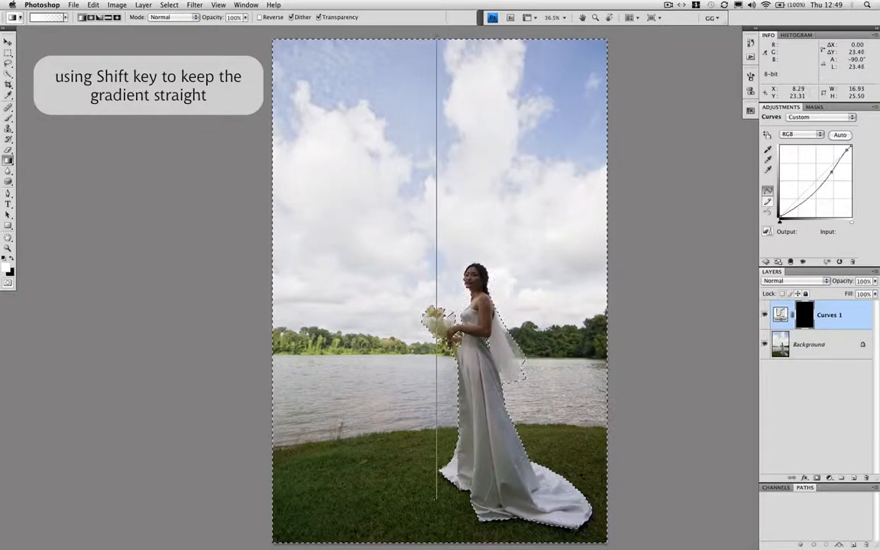
left_click_drag(436, 499, 436, 500)
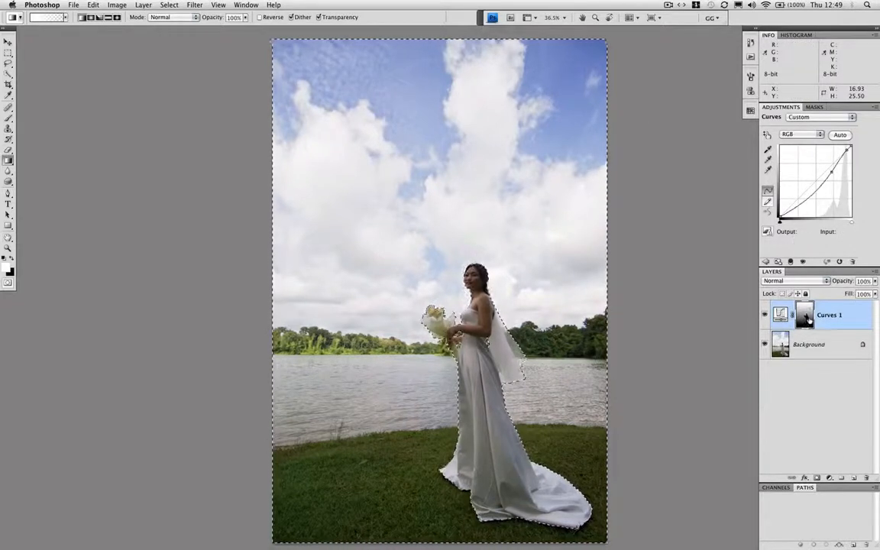
left_click(803, 314, "super")
key("super+d")
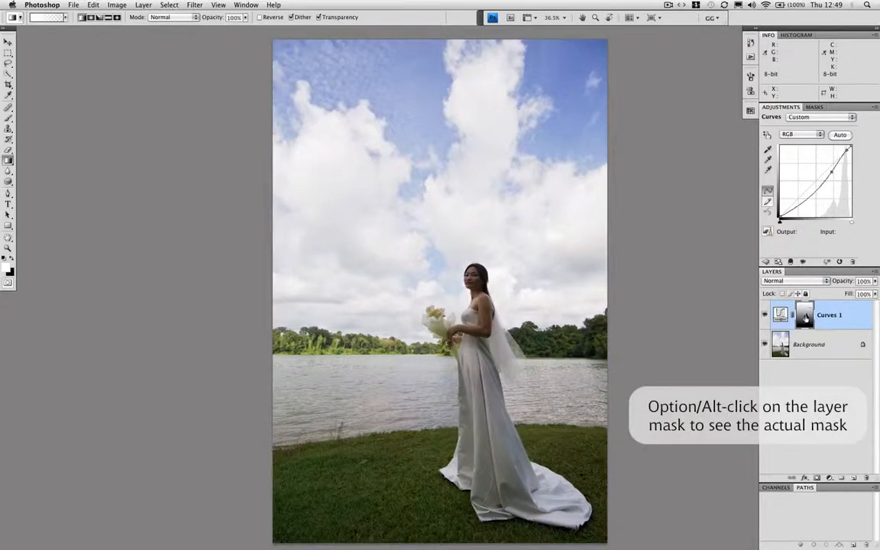
Inspect the Curves 1 layer mask on its own and compare the photo with and without the adjustment
left_click(805, 318, "alt")
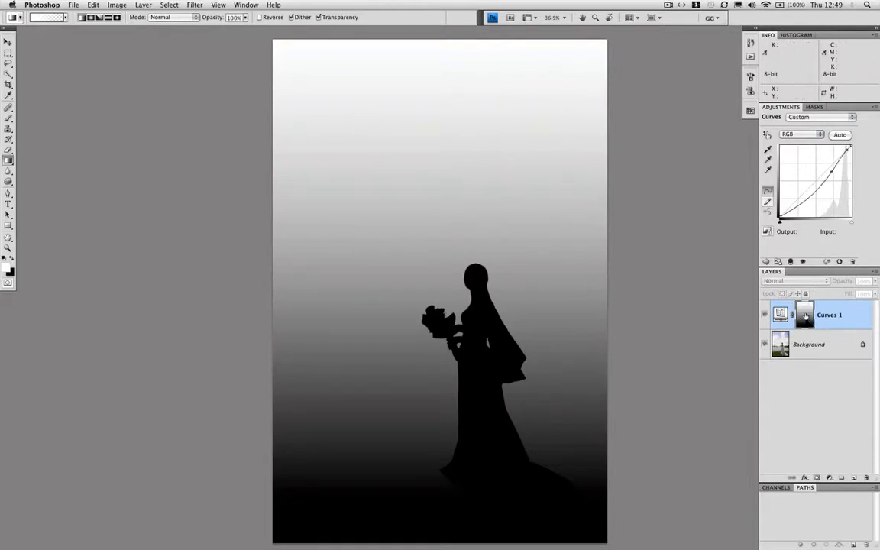
left_click(804, 315, "alt")
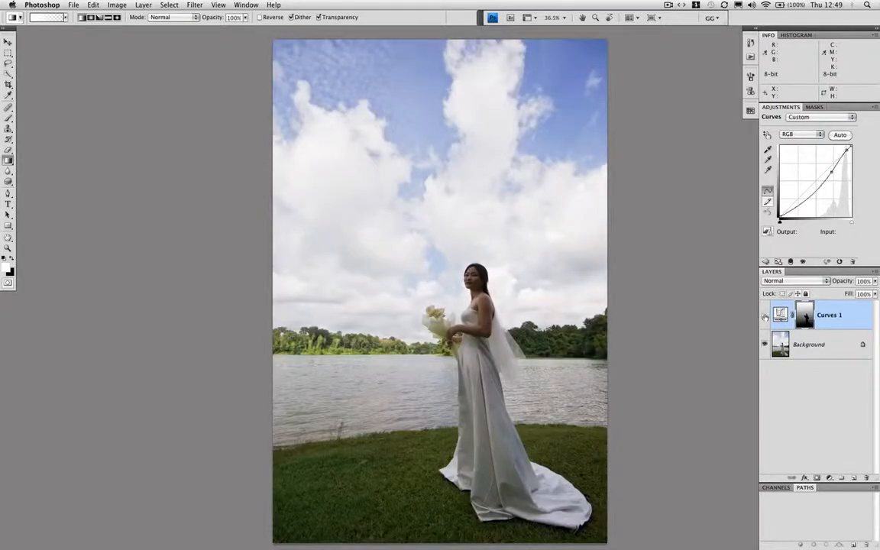
left_click(764, 316)
left_click(764, 316)
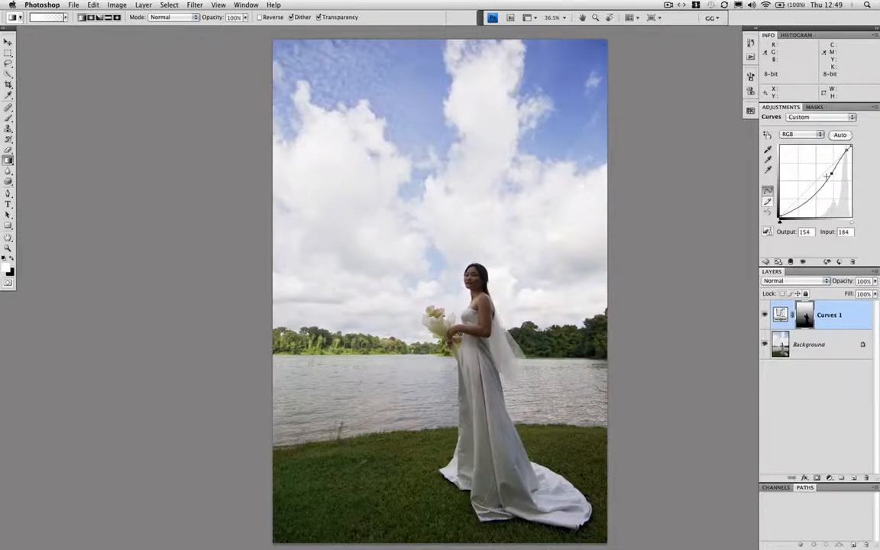
Lower the middle point of the Curves 1 curve to output 152 at input 184 and compare the photo with the layer off and on
key("Down")
key("Down")
left_click(765, 316)
left_click(764, 316)
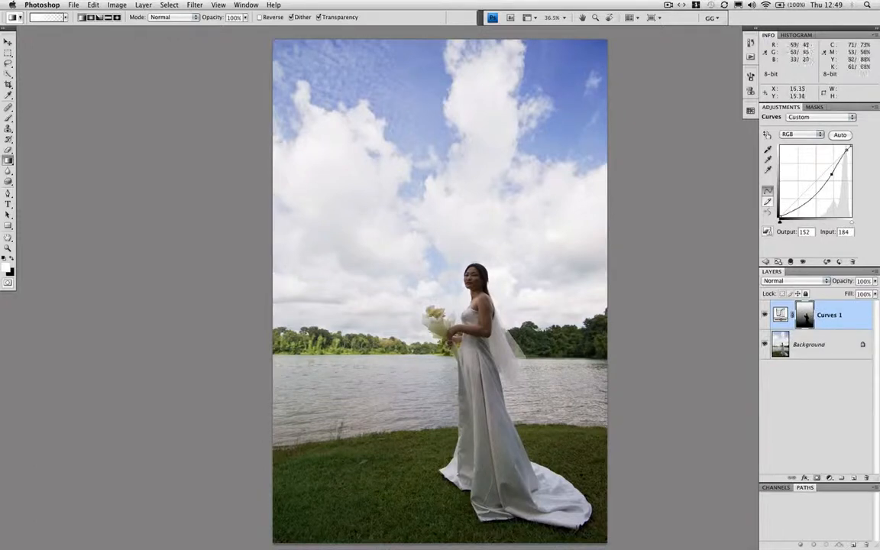
Set up a black brush with 34% opacity and 40% flow for refining the Curves 1 mask
key("b")
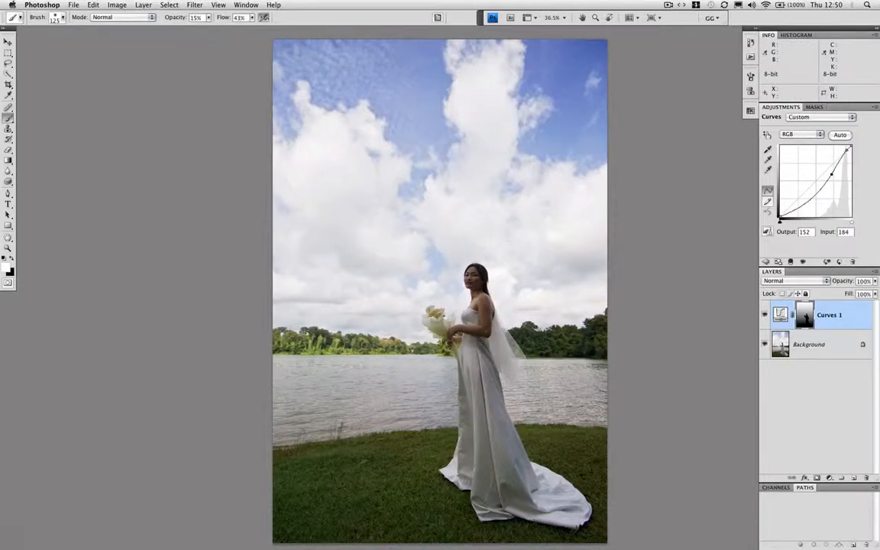
key("x")
left_click(208, 18)
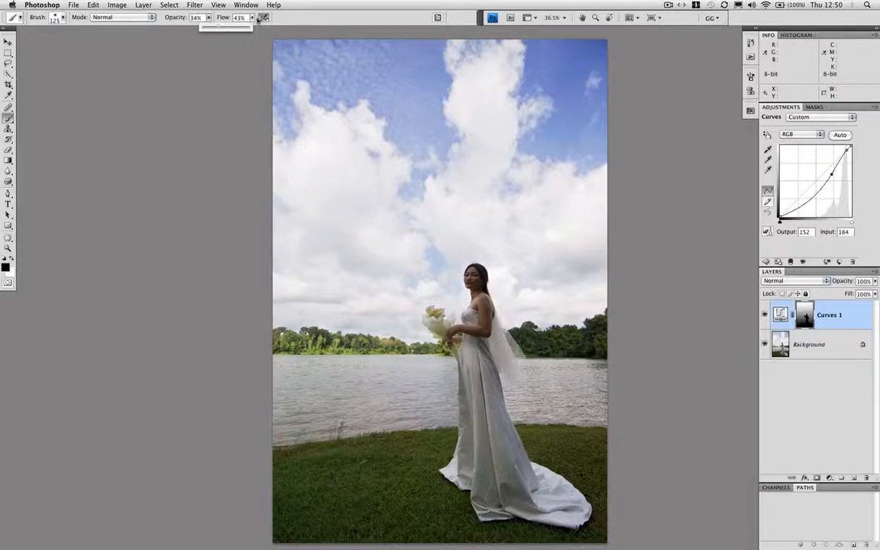
left_click(252, 17)
left_click_drag(252, 29, 253, 23)
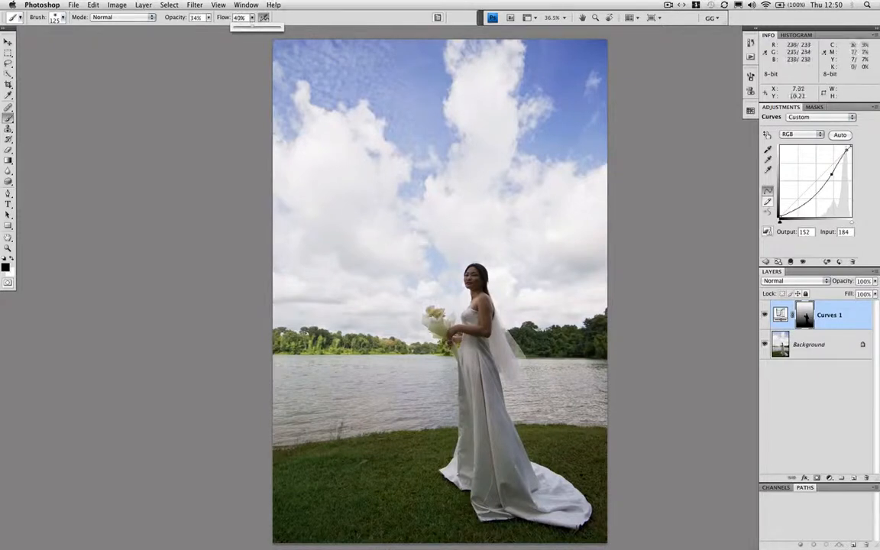
Paint black on the Curves 1 mask where the darkening is too strong, enlarging the brush up to 300 px
left_click(419, 234)
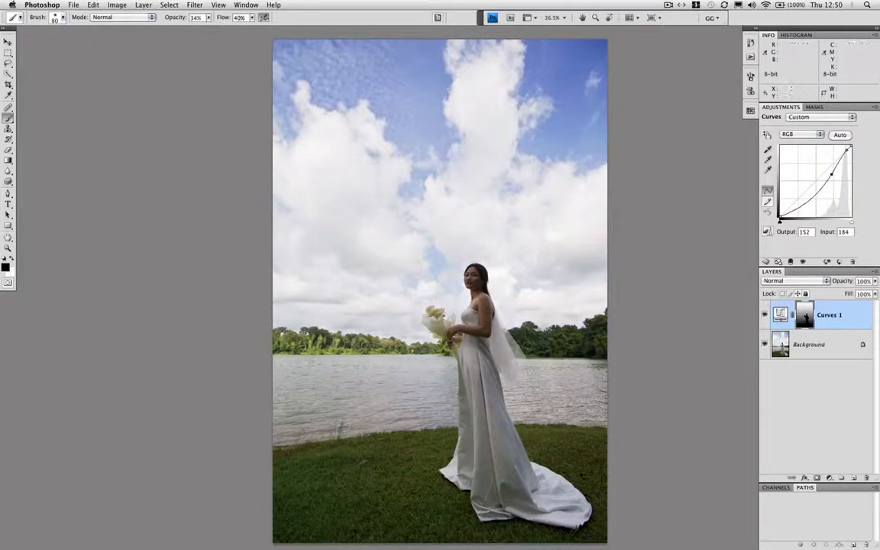
key("bracketright")
key("bracketright")
key("bracketright")
left_click(805, 314, "alt")
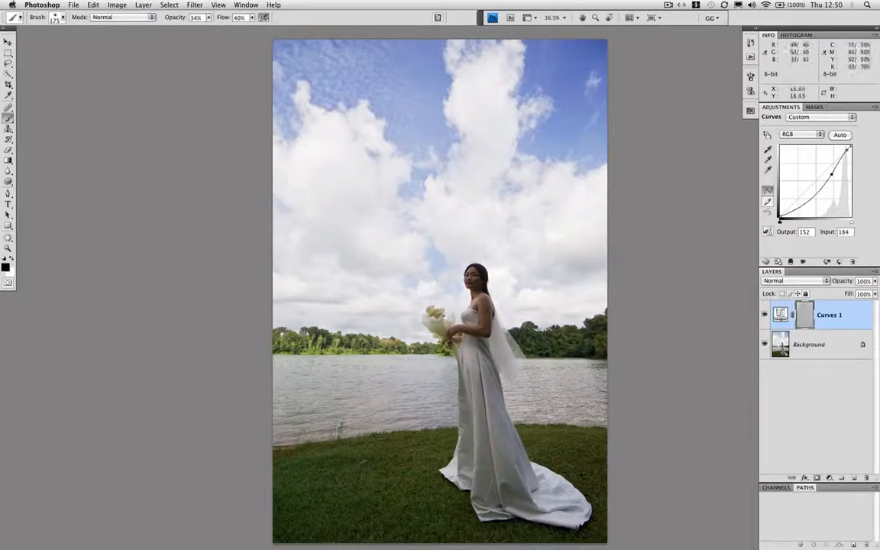
key("bracketright")
key("bracketright")
key("bracketright")
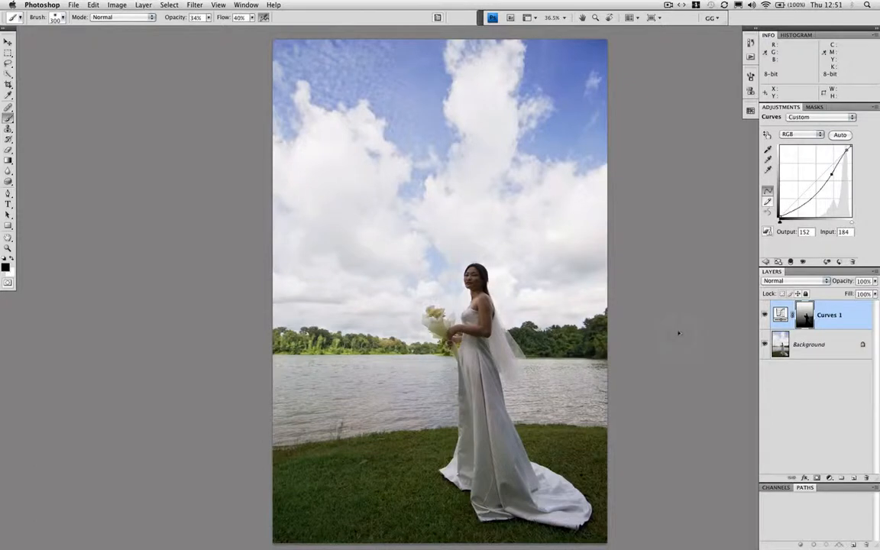
Examine the bride at 100% and compare the photo with the Curves 1 layer off and on
key("super+alt+0")
left_click_drag(467, 276, 360, 209)
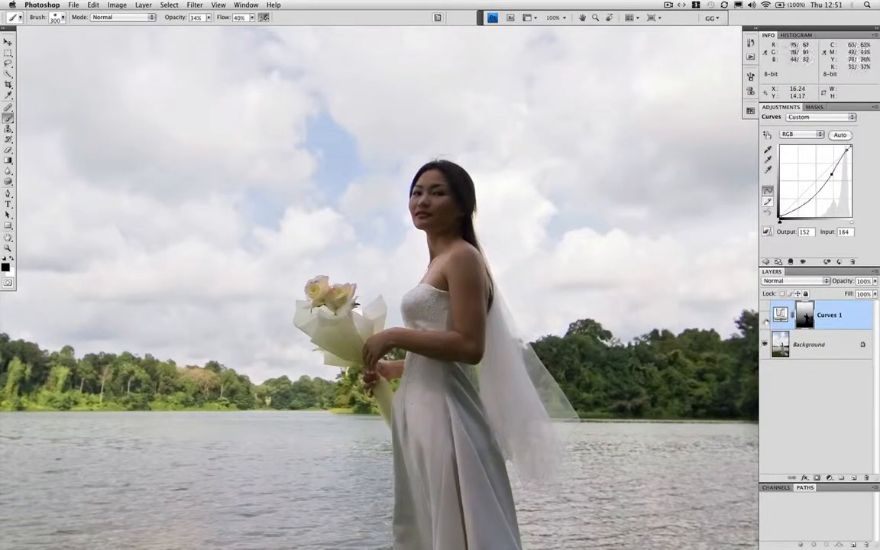
left_click(765, 315)
left_click(765, 316)
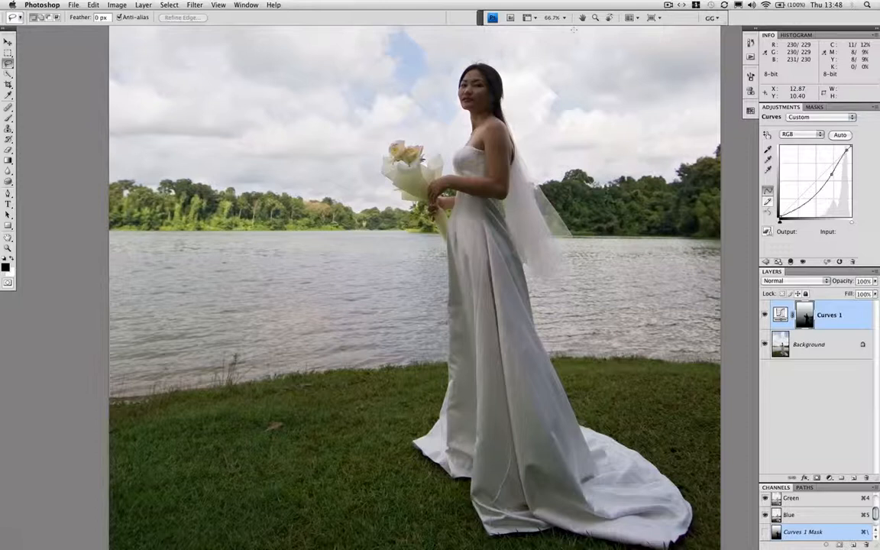
Make a rectangular selection around the bride's upper body and add a second Curves adjustment layer limited to it
key("m")
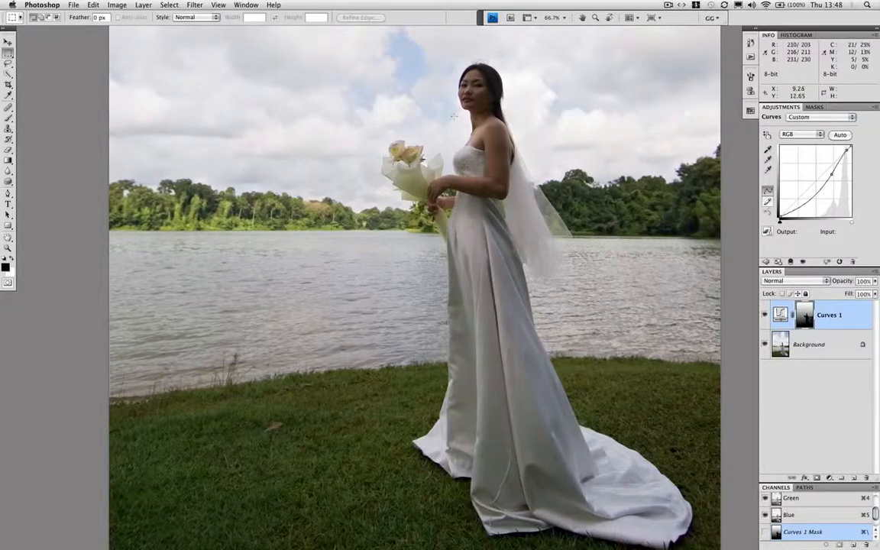
mouse_move(422, 66)
left_mouse_down()
mouse_move(545, 176)
mouse_move(545, 206)
mouse_move(507, 208)
mouse_move(525, 233)
mouse_move(526, 278)
left_mouse_up()
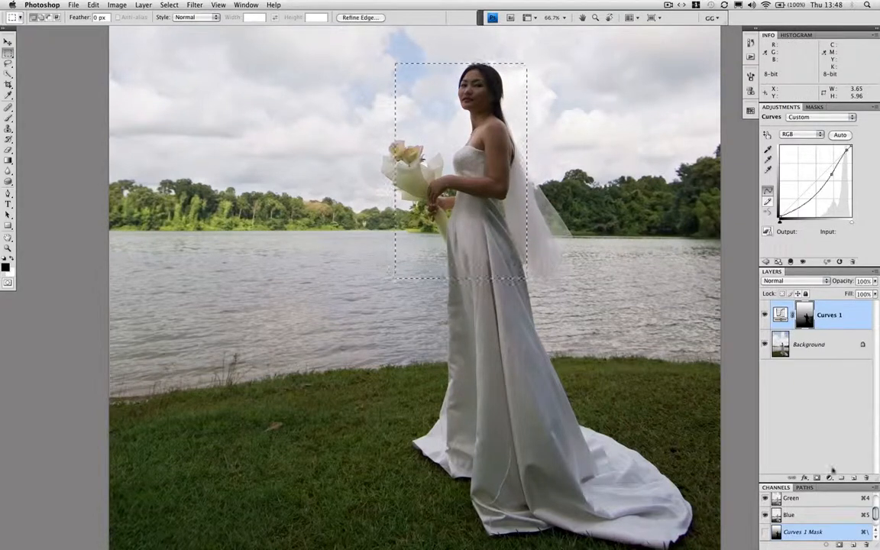
left_click(841, 477)
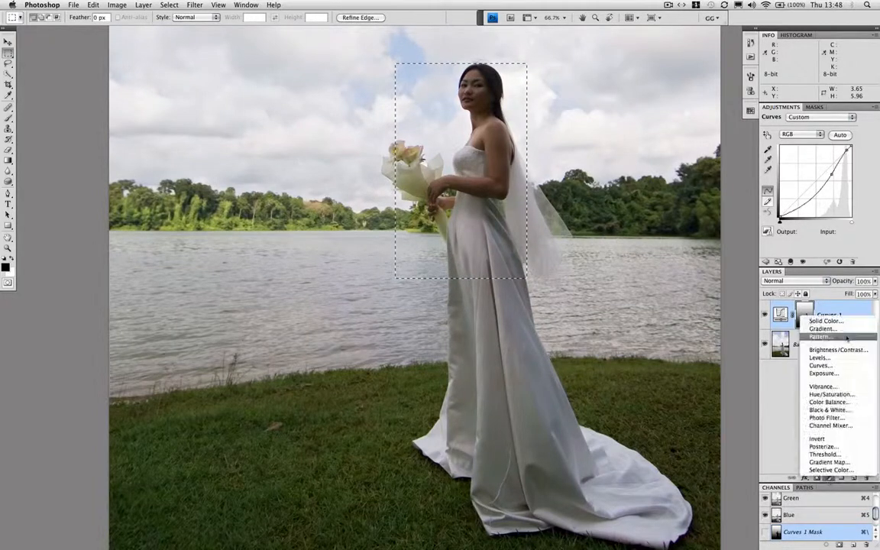
left_click(817, 366)
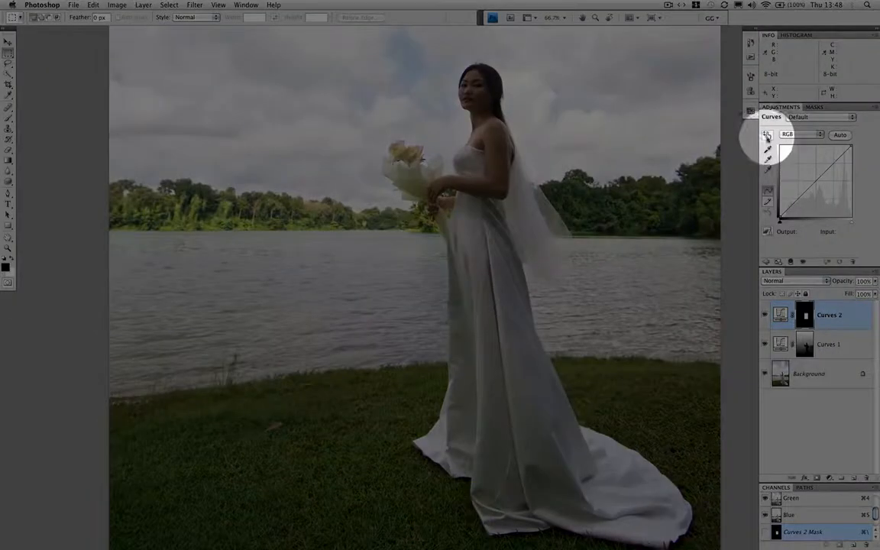
Brighten the bride's skin with on-image adjustment of the Curves 2 curve, holding the shadows with a point at input 54, output 67
left_click(767, 136)
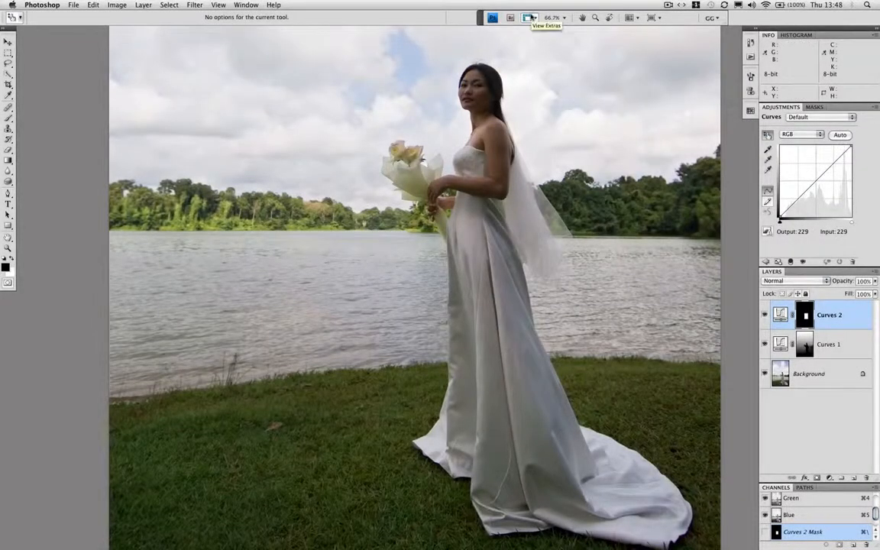
key("super+1")
left_click_drag(546, 245, 500, 486)
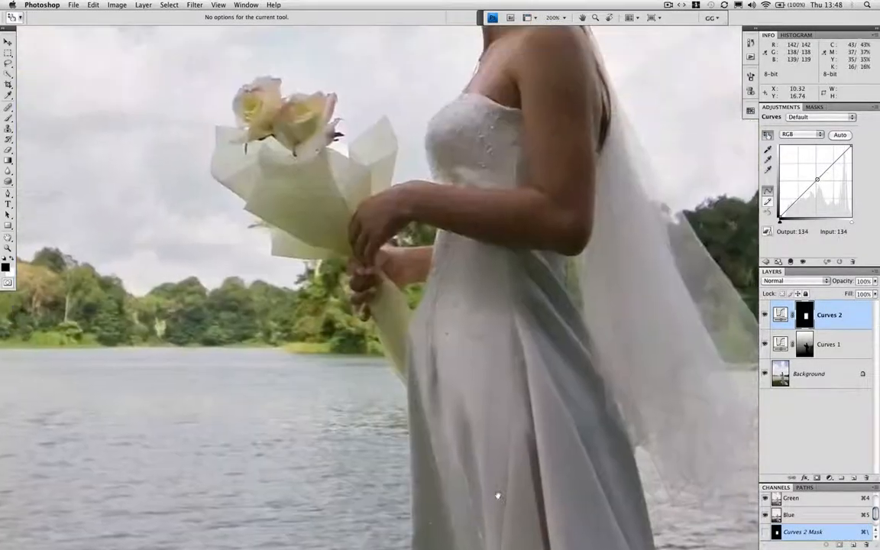
left_click_drag(534, 265, 530, 414)
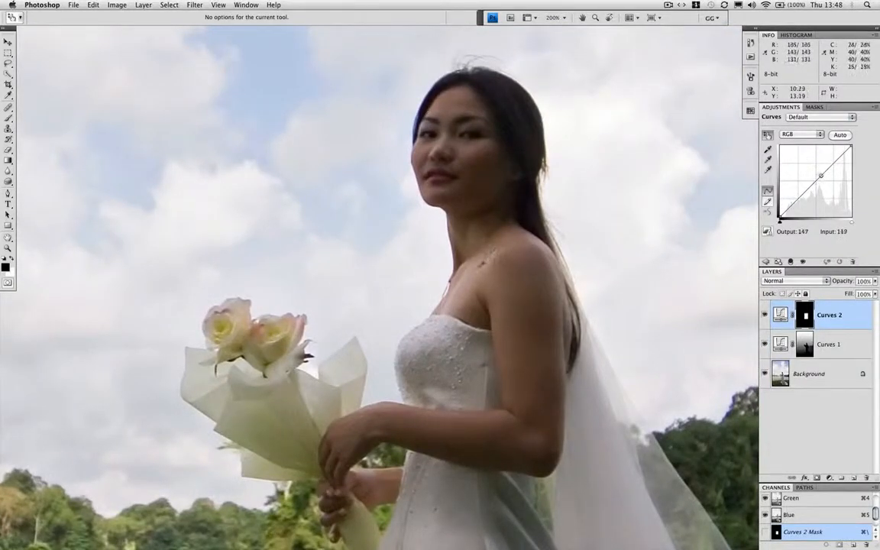
left_click(475, 266)
left_click_drag(476, 277, 475, 261)
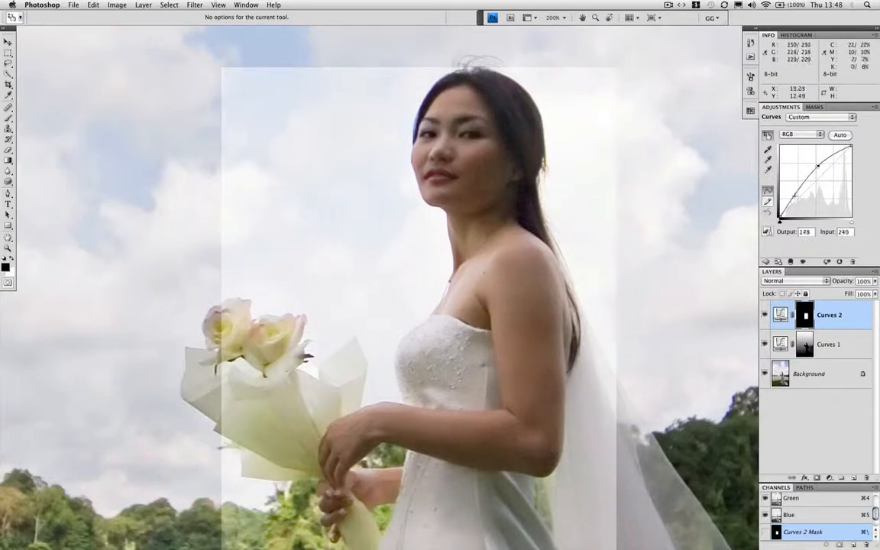
left_click_drag(794, 195, 794, 196)
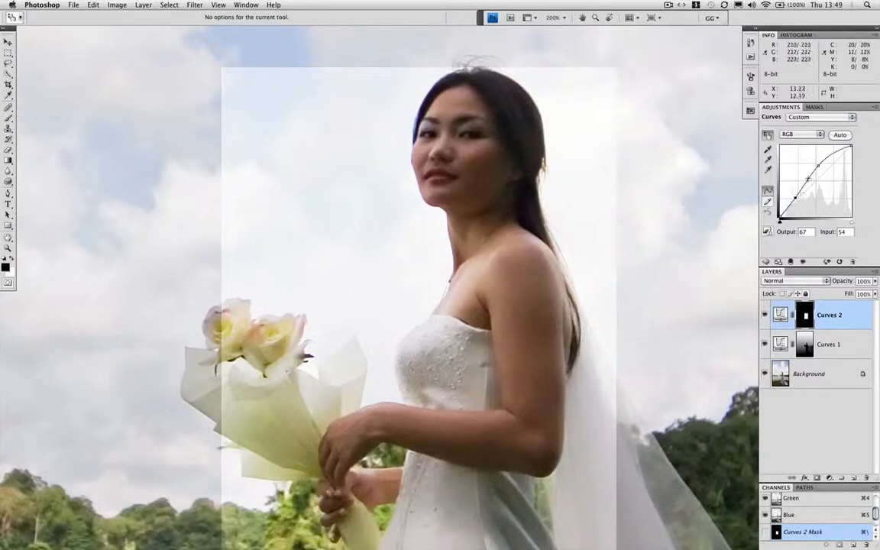
Fill the Curves 2 layer mask completely with black
key("super+minus")
key("super+minus")
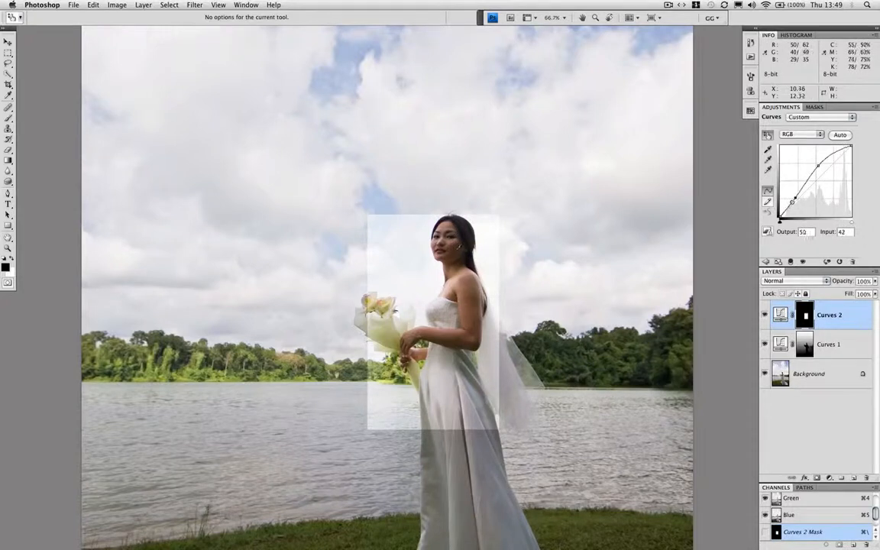
left_click(93, 4)
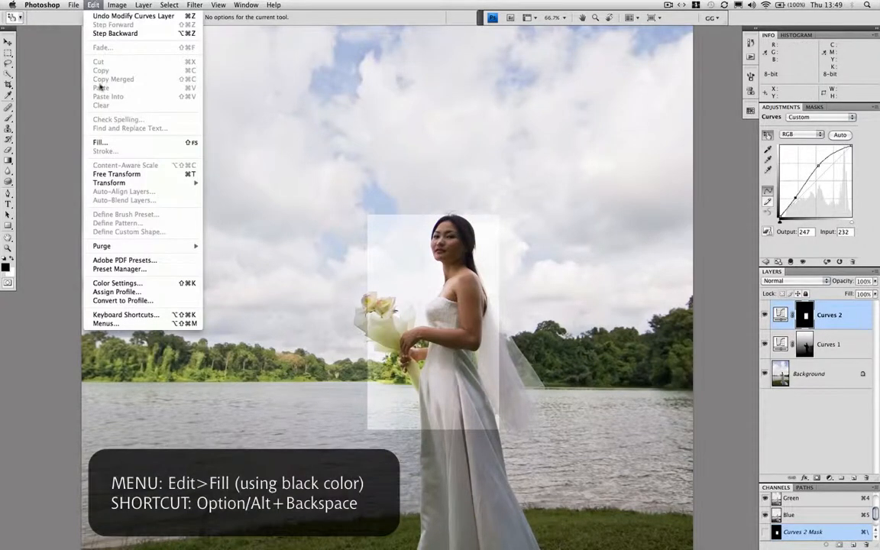
left_click(100, 142)
left_click(510, 176)
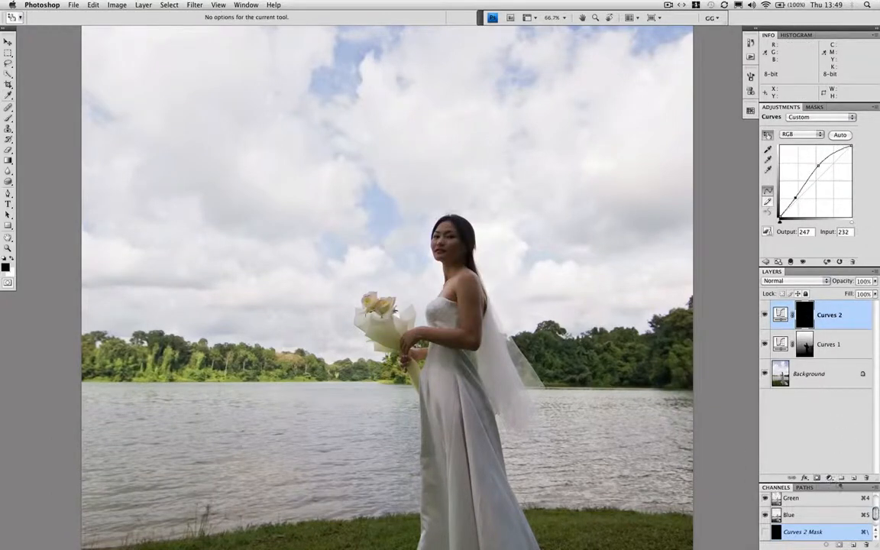
Load the saved bride channel as a selection and feather it by 1 pixel
left_click_drag(839, 486, 835, 419)
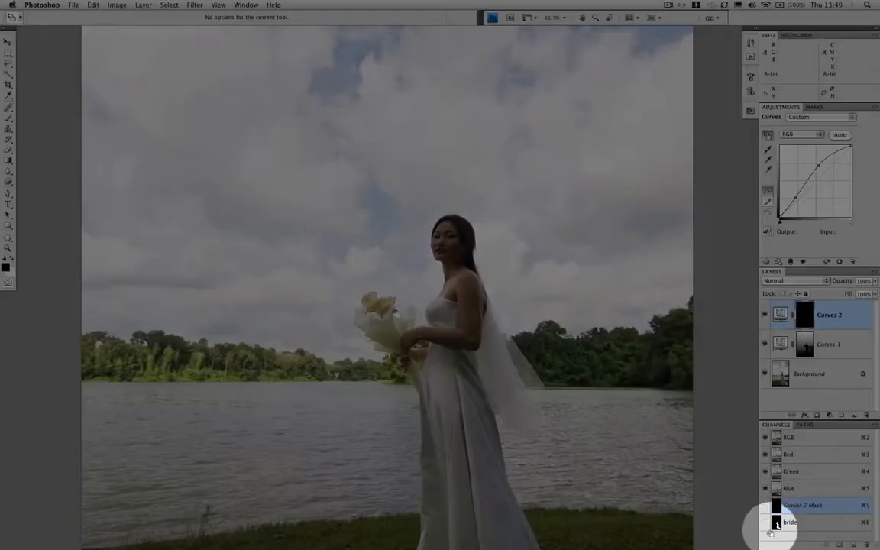
left_click(776, 523, "super")
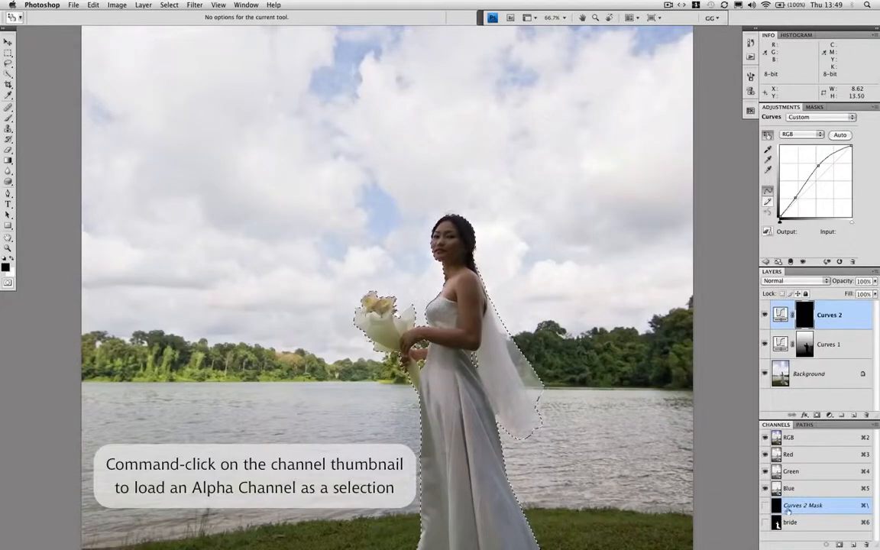
left_click(169, 4)
mouse_move(229, 110)
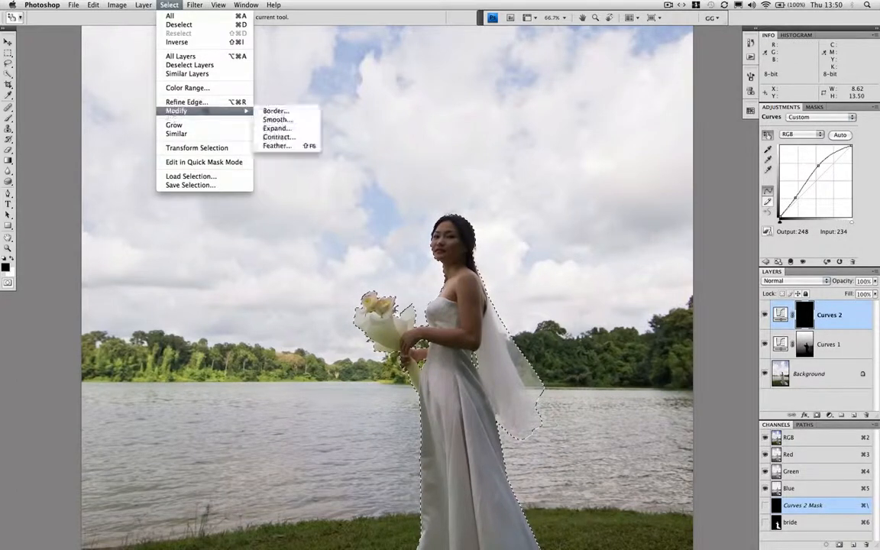
left_click(283, 146)
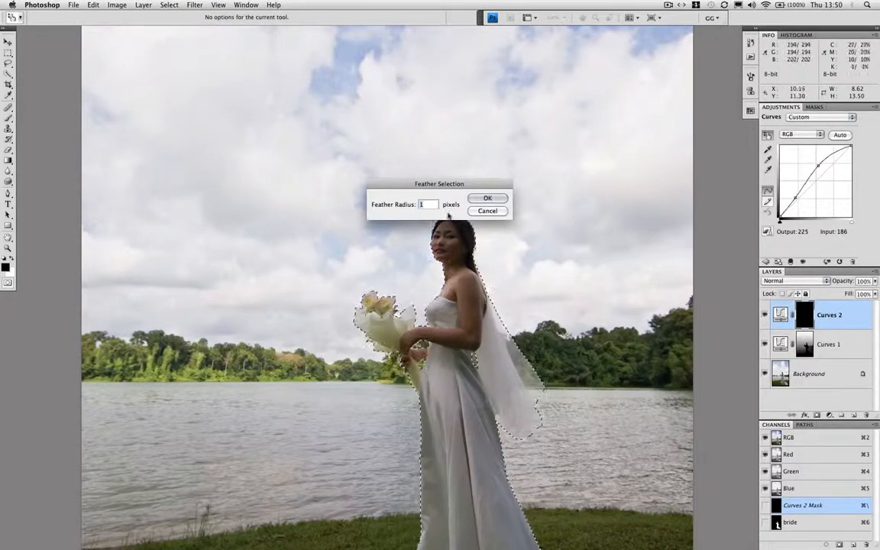
left_click(487, 199)
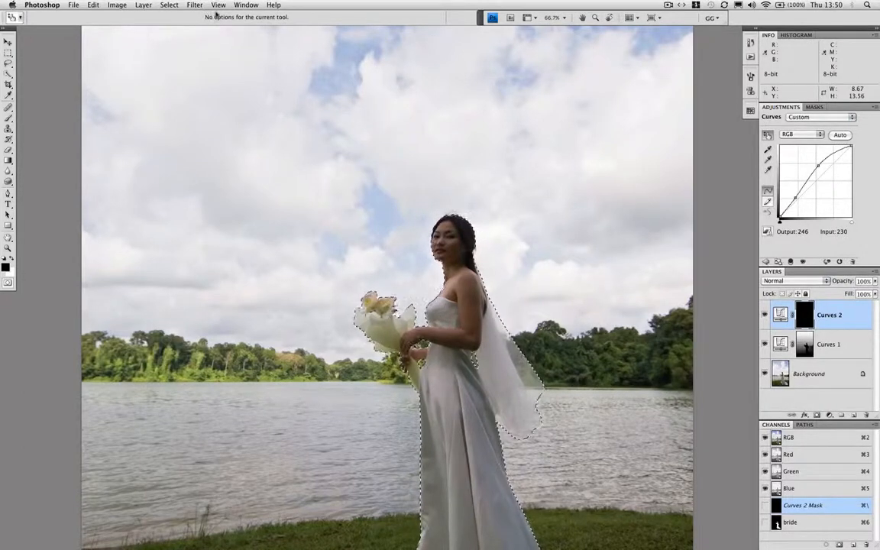
Contract the bride selection by 1 pixel and hide its outline
left_click(166, 6)
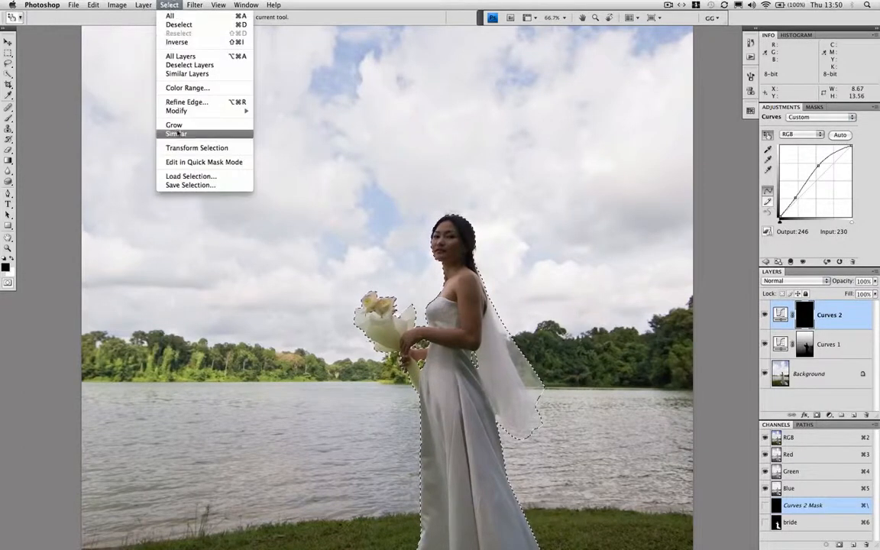
mouse_move(228, 112)
left_click(277, 136)
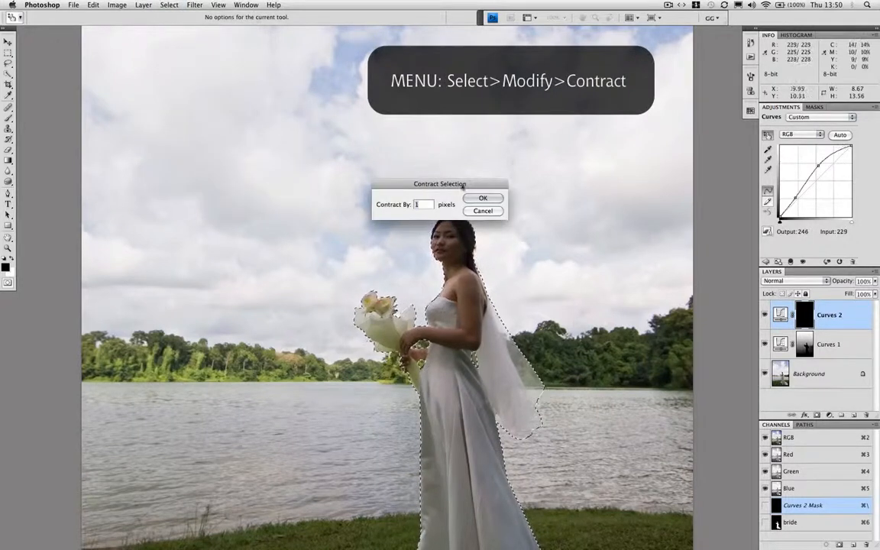
left_click(468, 197)
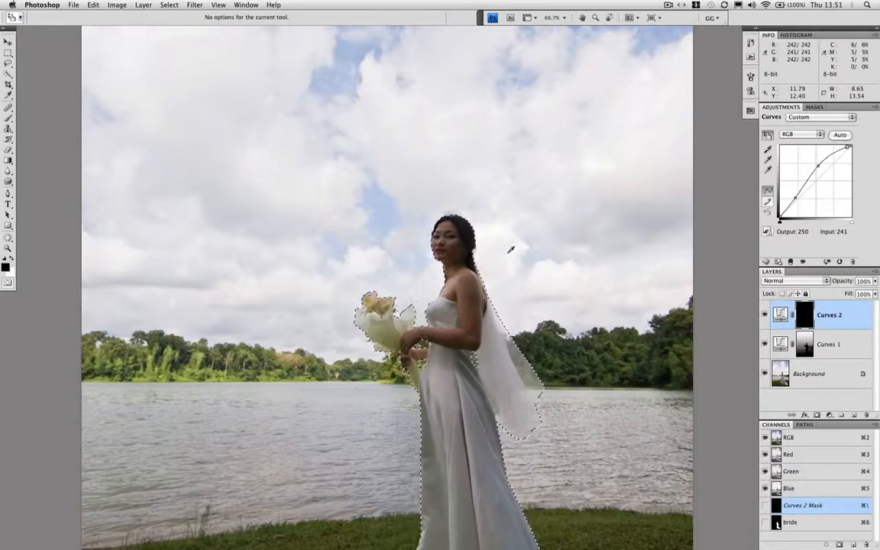
key("super+h")
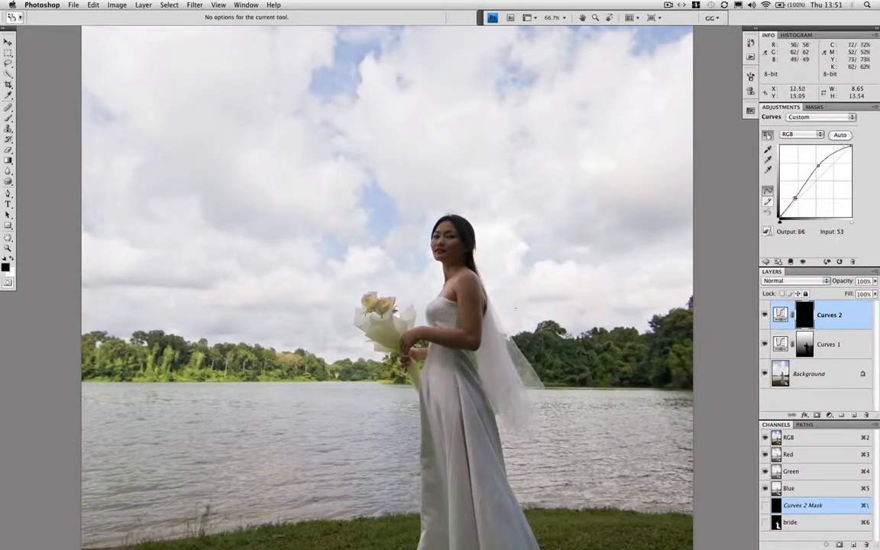
Paint white on the Curves 2 mask over the bride's upper body and bouquet with a brush of up to 200 px
key("b")
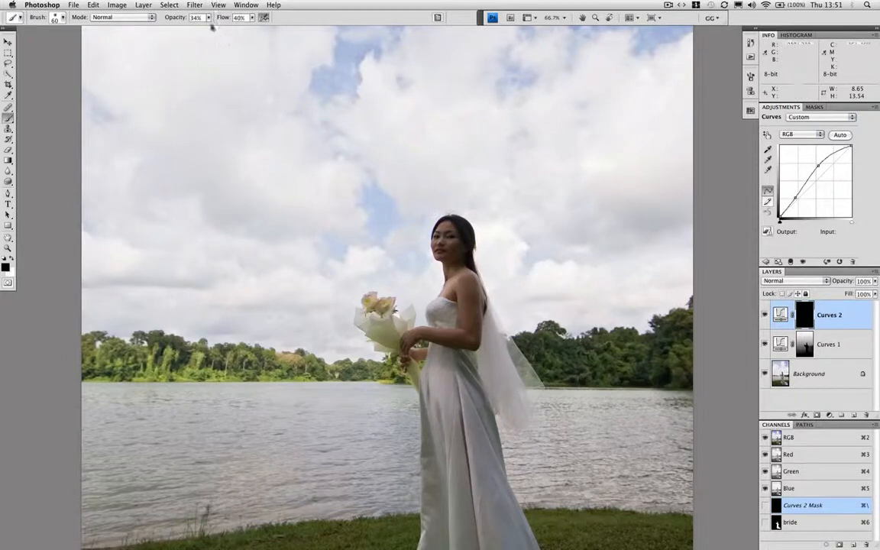
key("x")
key("x")
key("x")
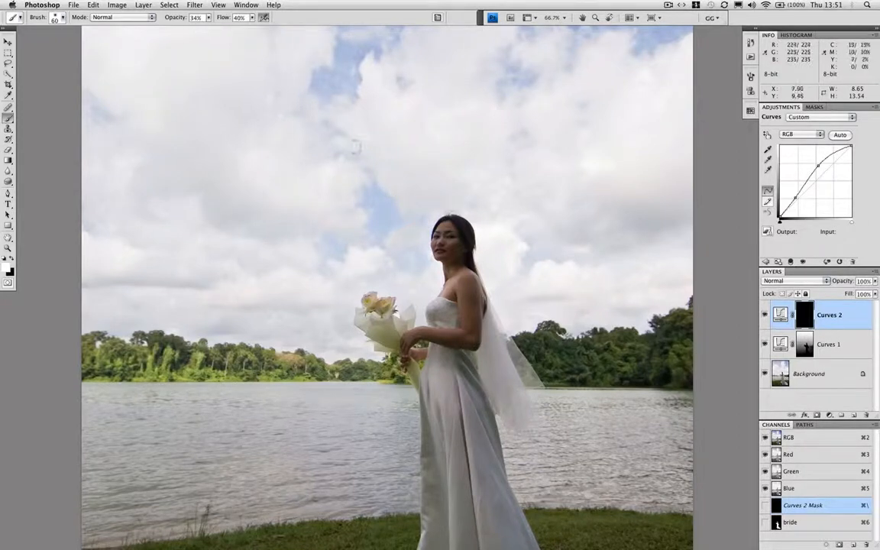
key("]")
key("]")
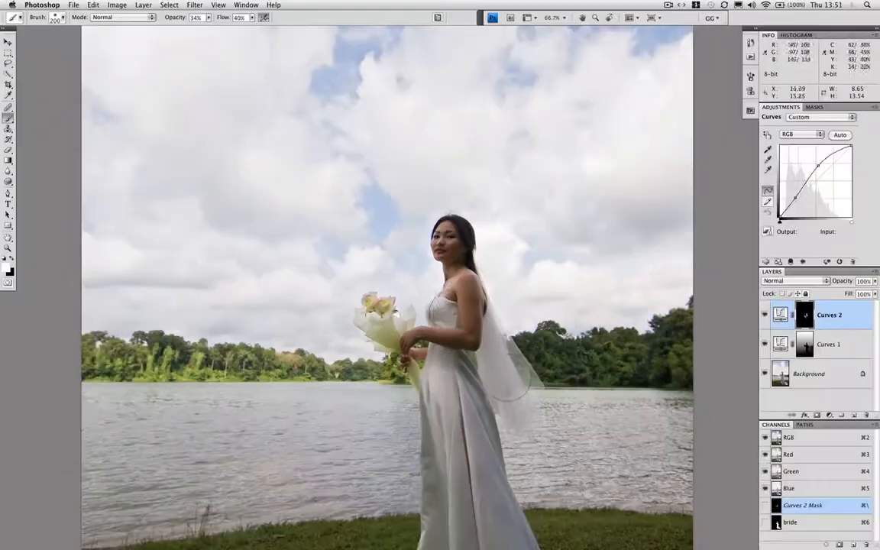
Paint white on the Curves 2 mask over the rest of the bride's dress and train with a brush of up to 300 px
scroll(489, 283, "down", 5)
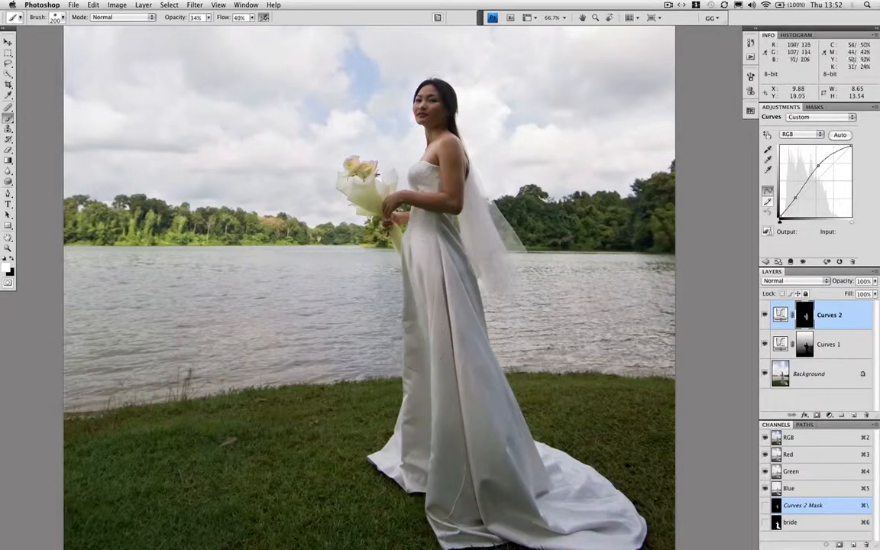
key("bracketright")
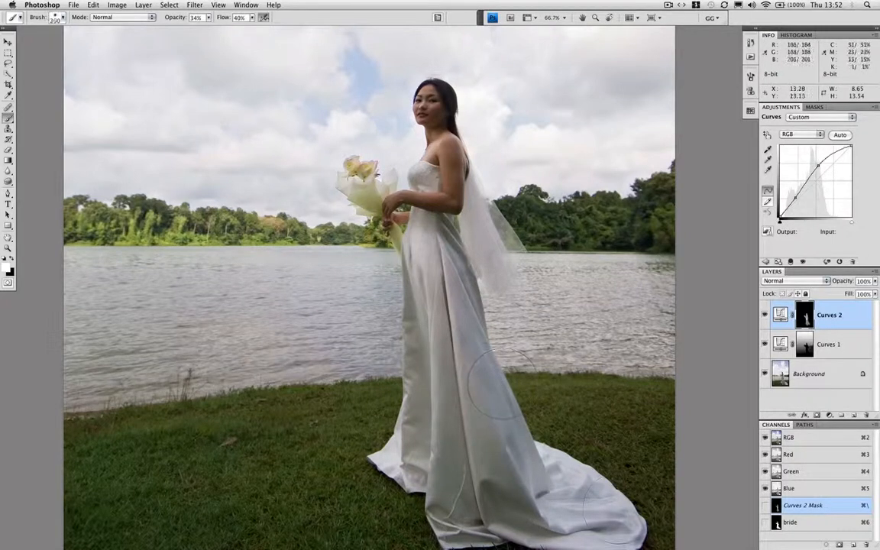
key("bracketright")
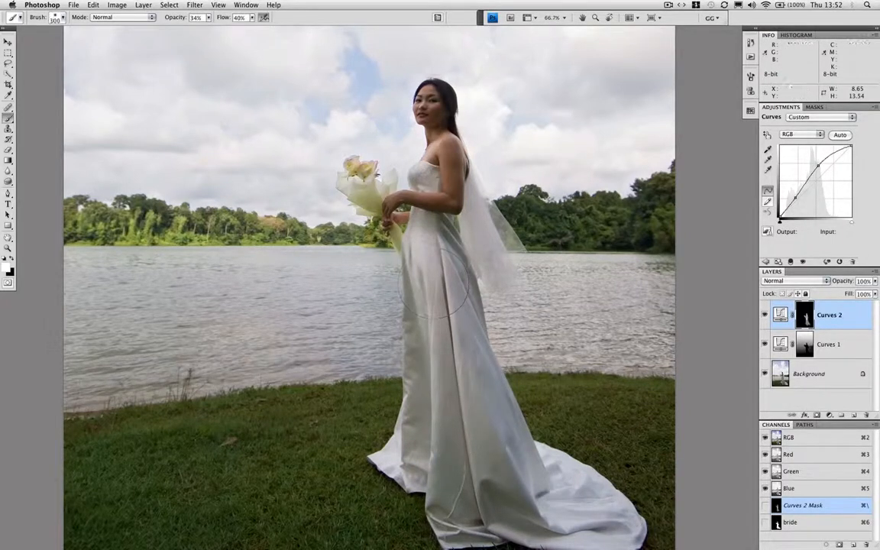
key("bracketleft")
key("bracketleft")
key("bracketleft")
key("bracketleft")
key("bracketleft")
key("bracketleft")
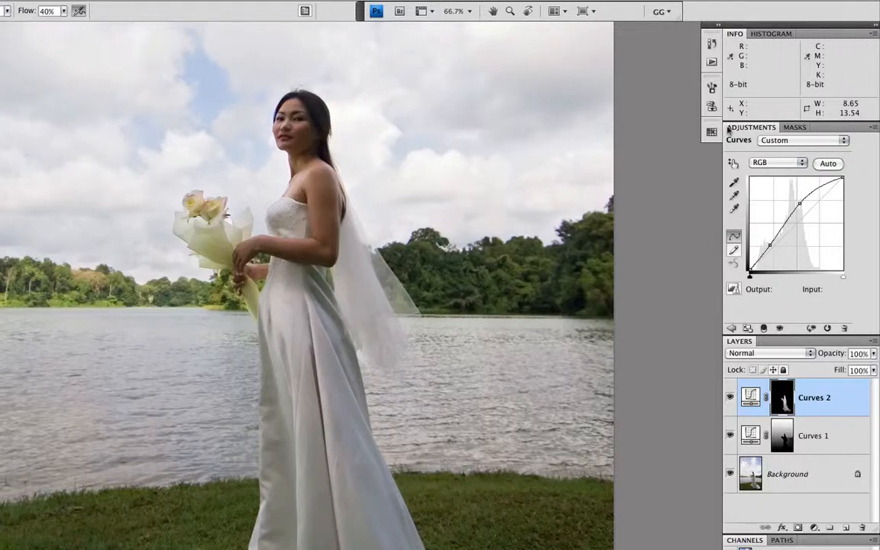
Raise the Curves 2 shadow point to output 72 at input 49, add a darker curve point, and compare with the layer hidden
left_click(733, 164)
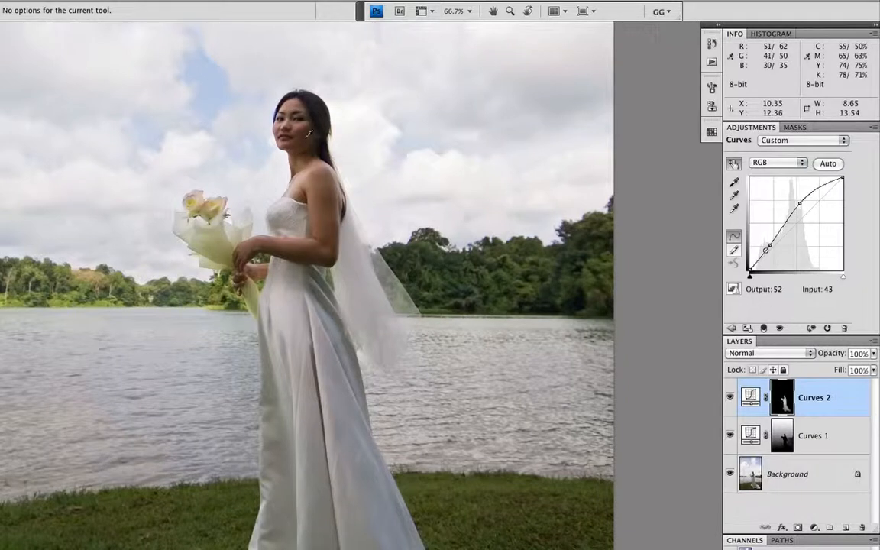
left_click(770, 245)
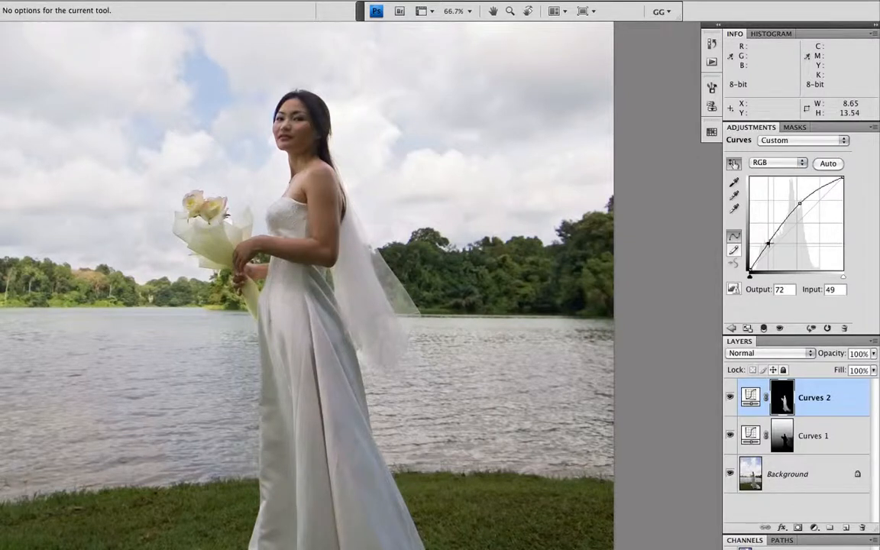
left_click_drag(768, 244, 755, 262)
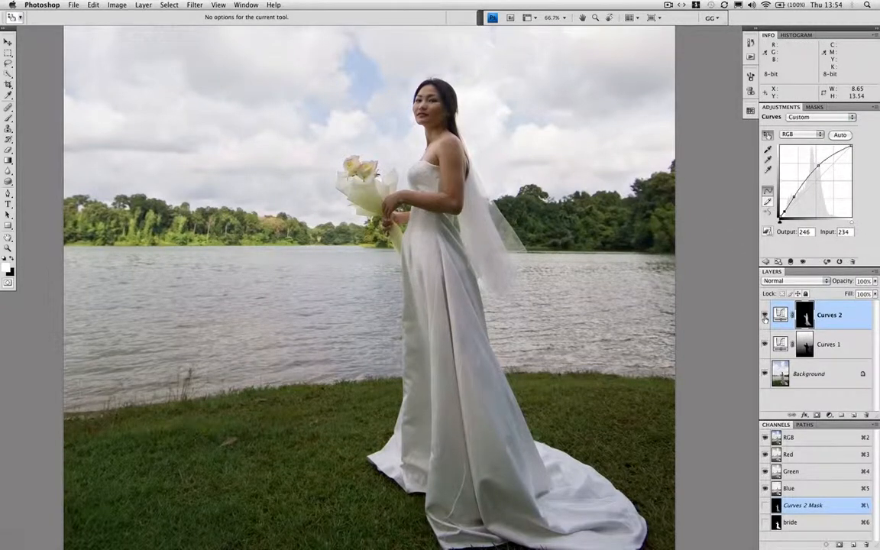
left_click(764, 316)
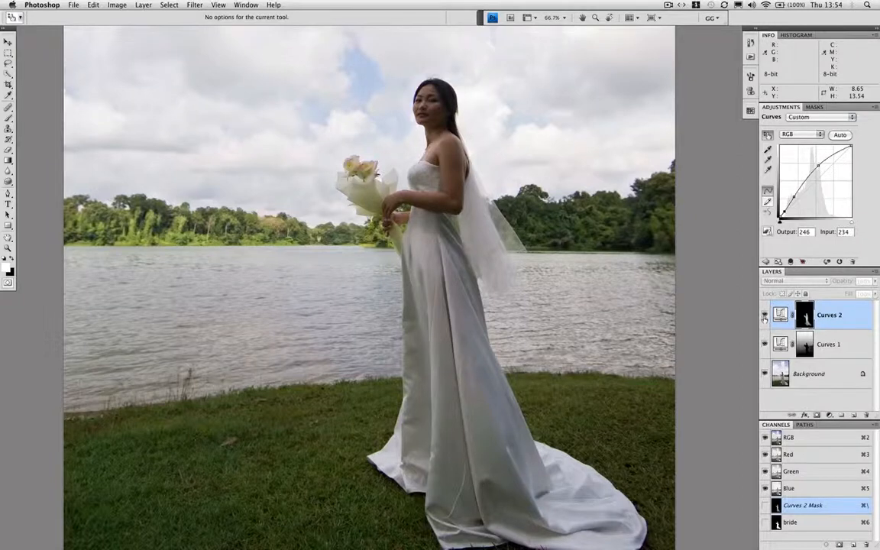
left_click(764, 316)
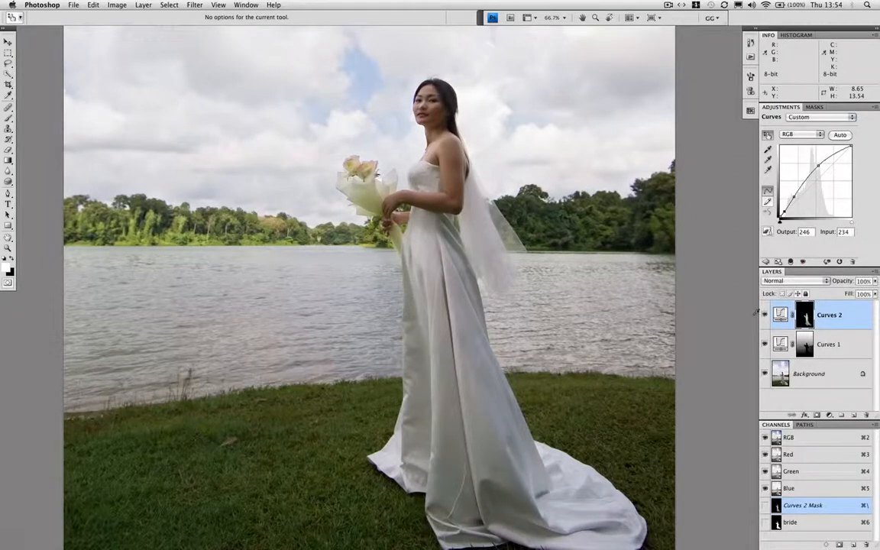
key("super+minus")
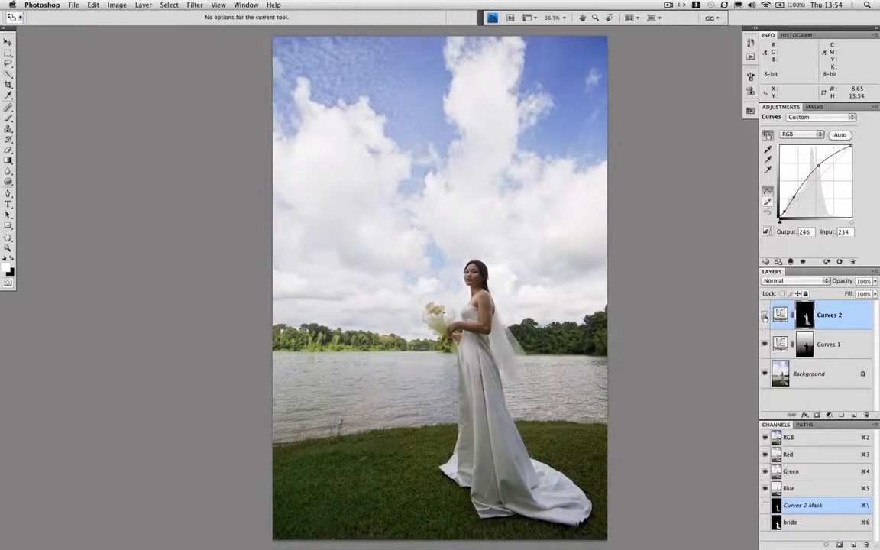
left_click(764, 316)
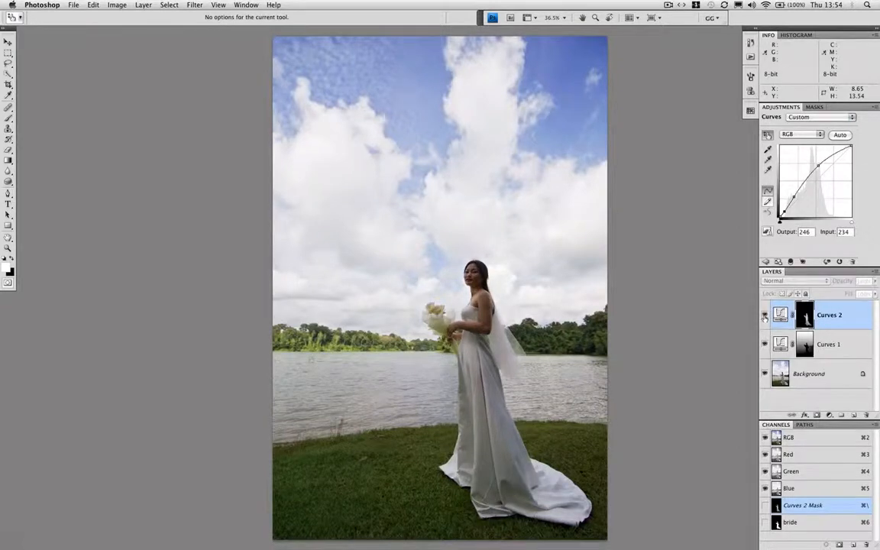
left_click(764, 316)
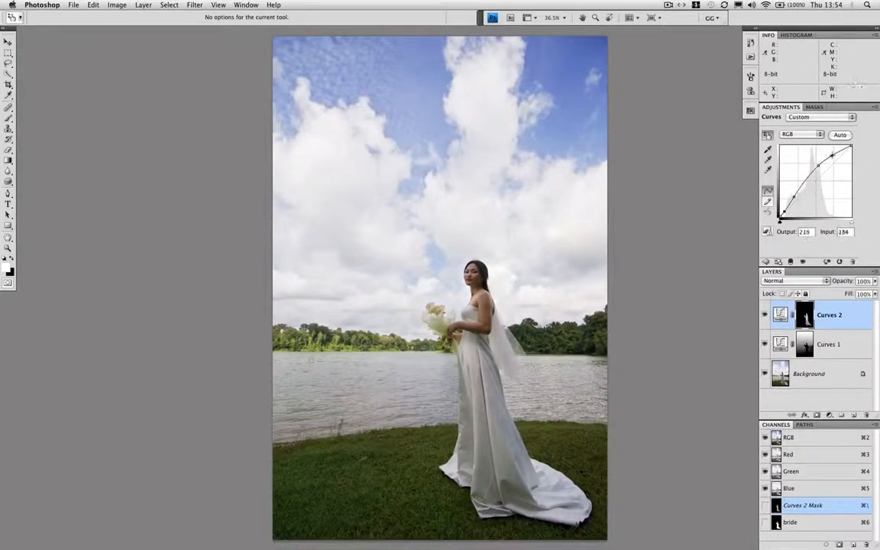
Add a highlight point to the Curves 2 curve, set its midpoint to output 185 at input 134, and compare with the layer hidden
left_click_drag(832, 155, 831, 154)
left_click(817, 165)
left_click(764, 315)
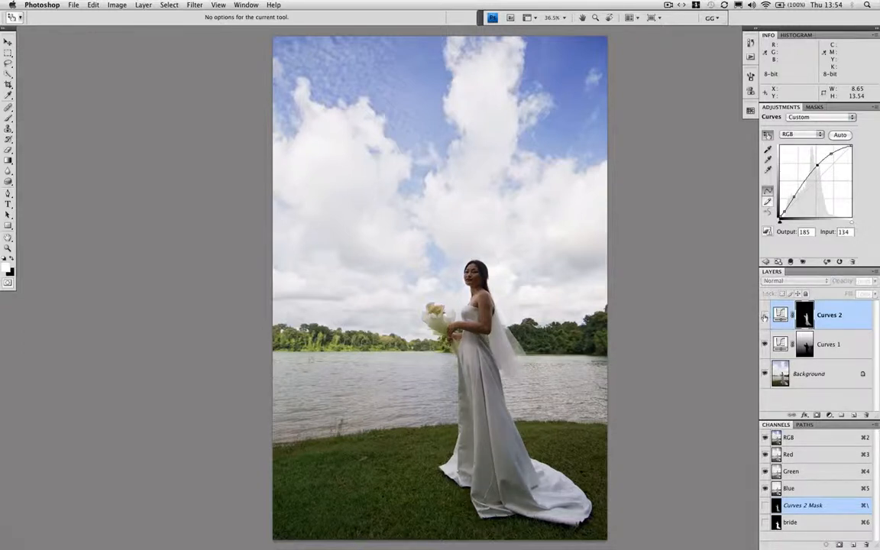
left_click(765, 316)
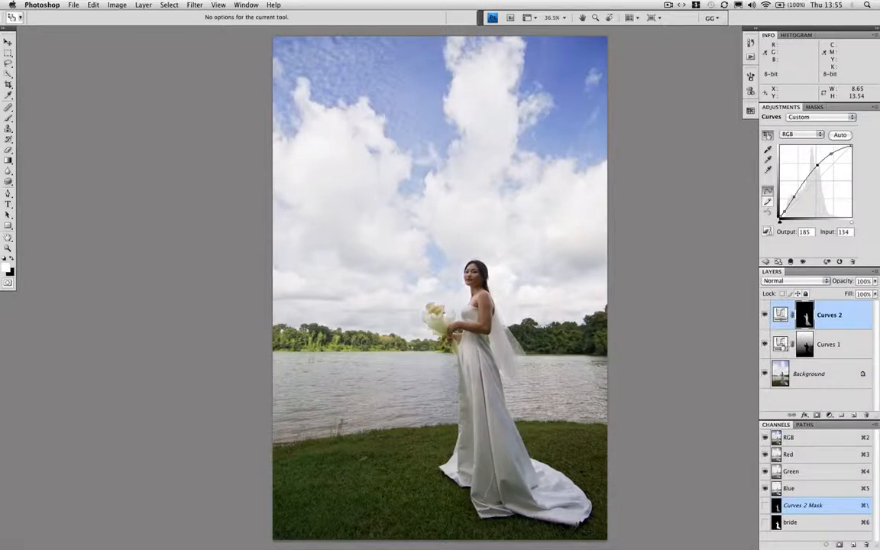
Choose the Gradient tool, load the saved bride channel as a selection and feather it by 1 pixel
key("g")
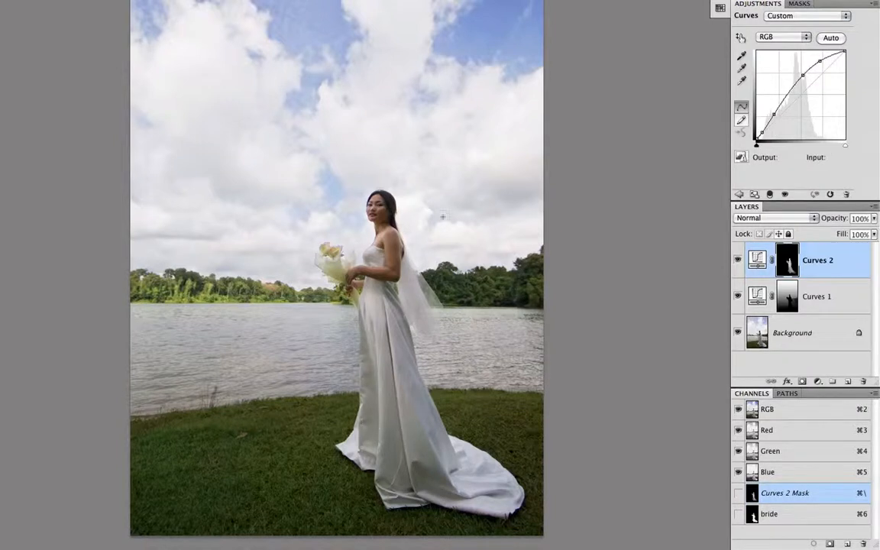
left_click(753, 515, "super")
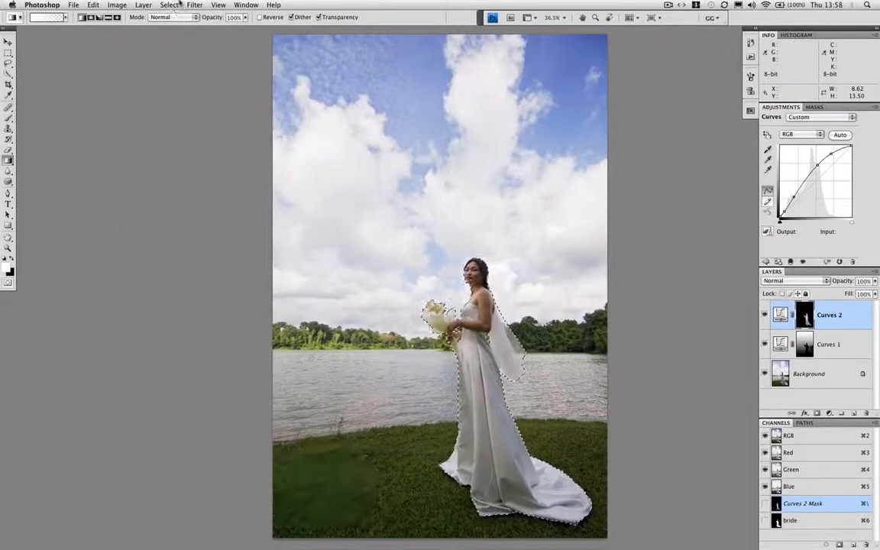
left_click(169, 5)
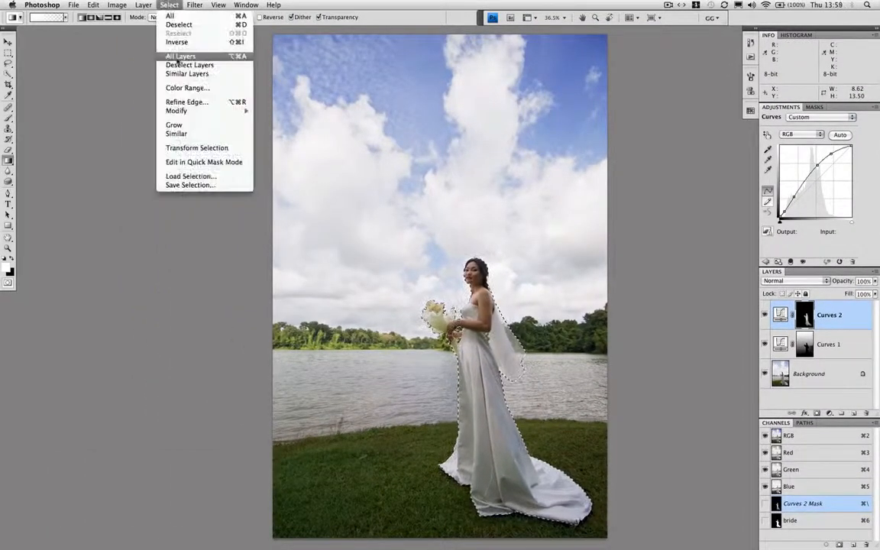
mouse_move(182, 111)
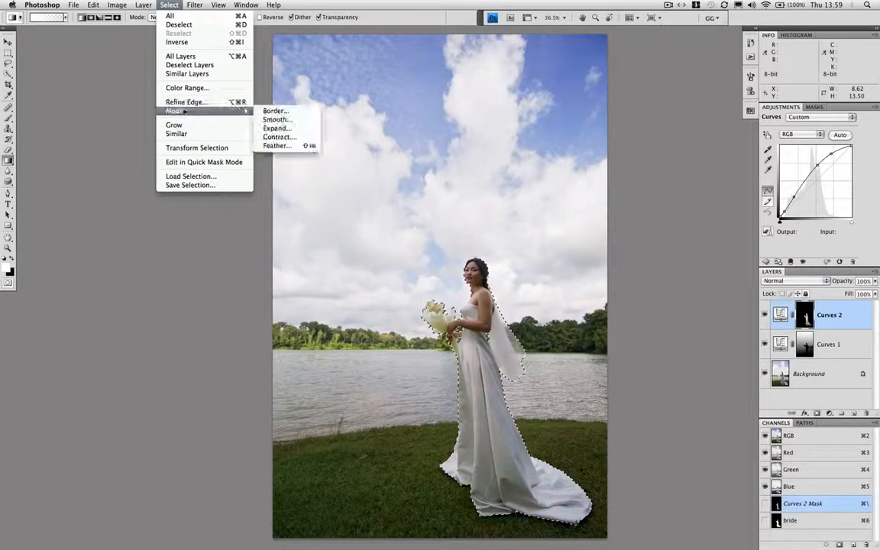
left_click(276, 145)
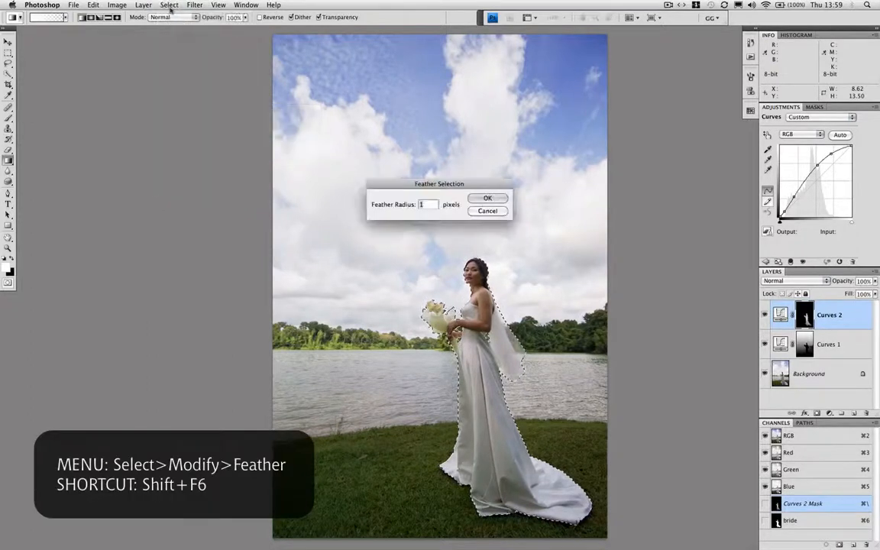
left_click(477, 197)
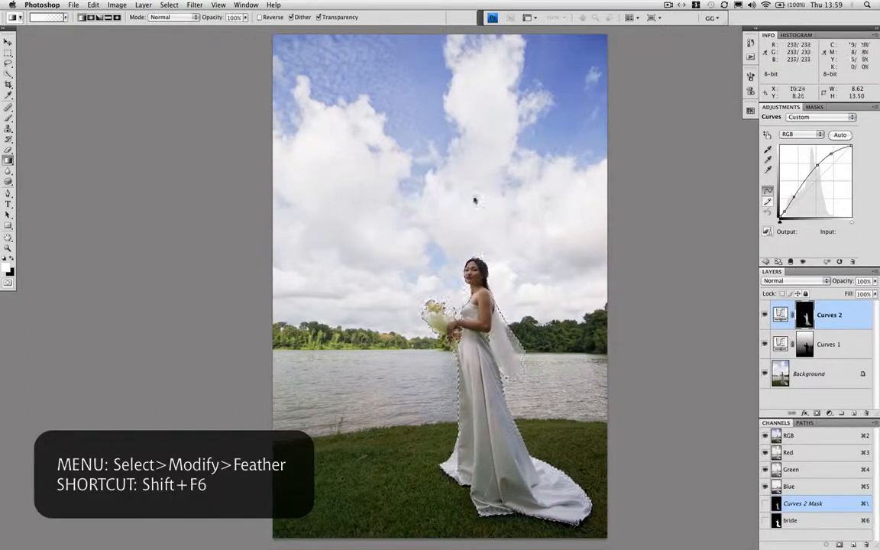
Expand the bride selection, and invert it to cover the background with its outline hidden
left_click(169, 5)
mouse_move(164, 110)
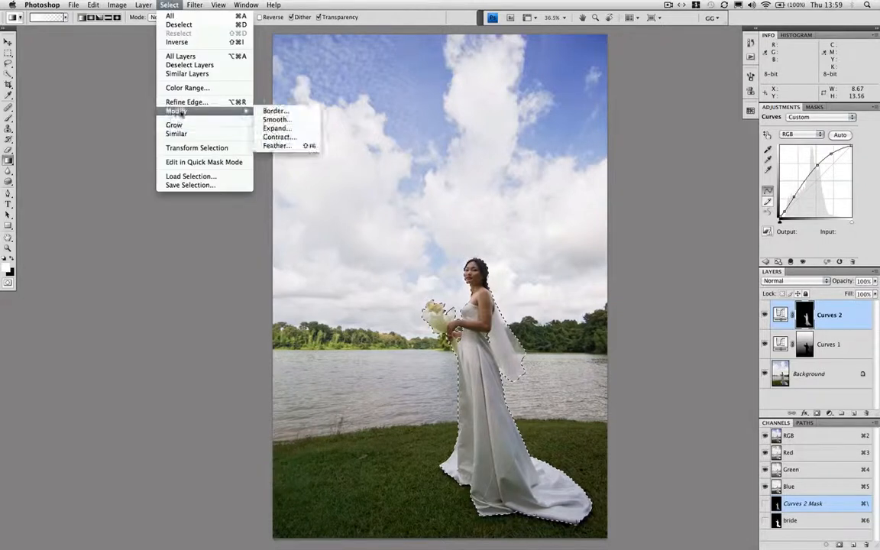
left_click(295, 132)
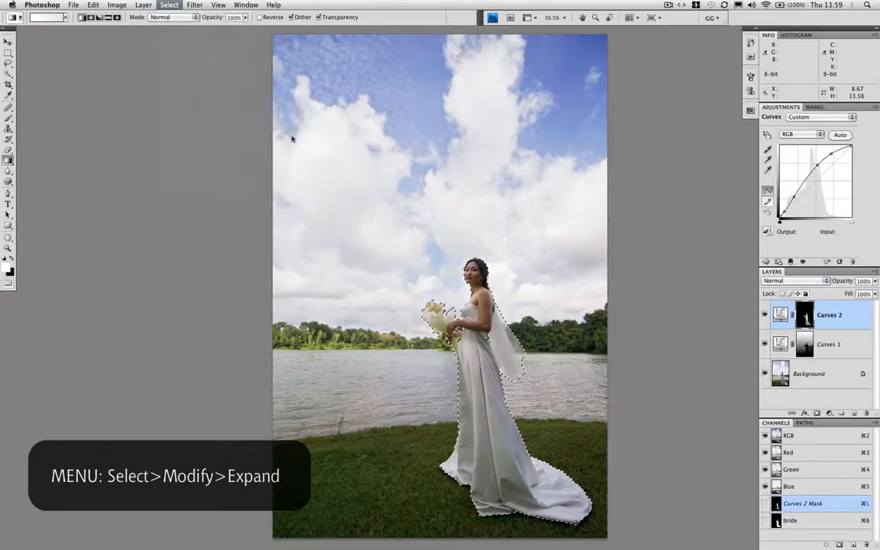
key("Return")
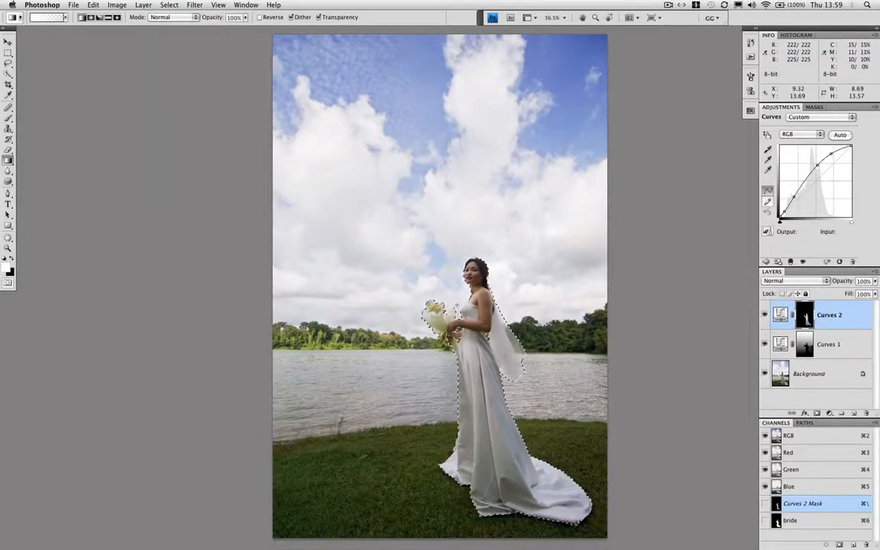
key("shift+super+i")
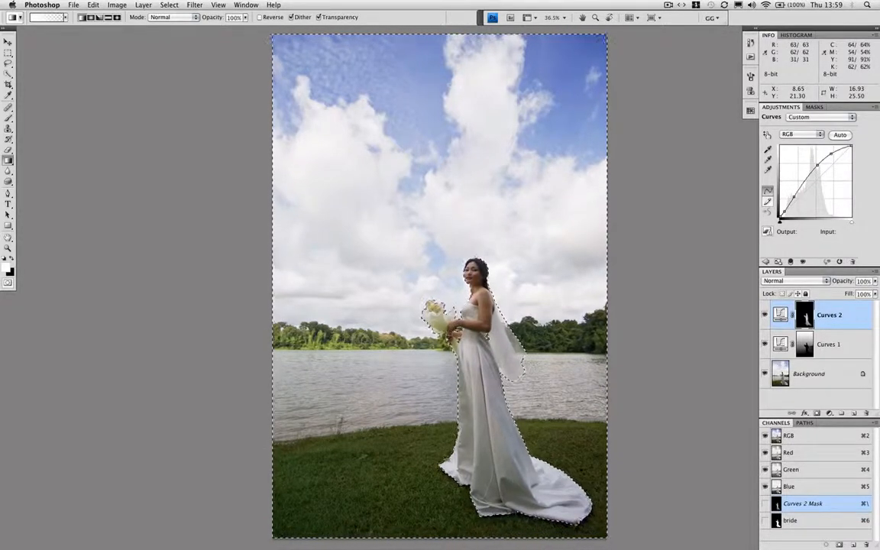
key("super+h")
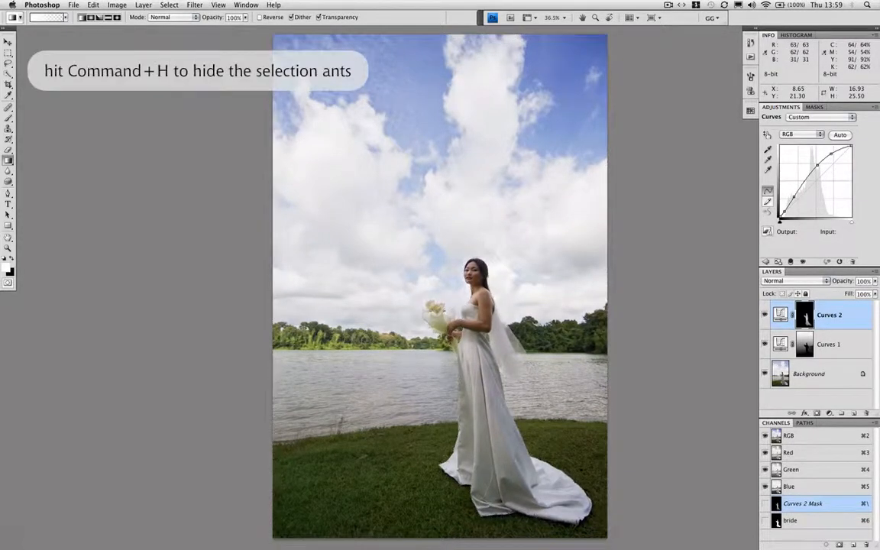
Try a white gradient at 100% opacity on the Curves 2 mask from the photo's bottom edge up to the far shoreline
scroll(439, 536, "down", 1)
left_click_drag(439, 536, 437, 345)
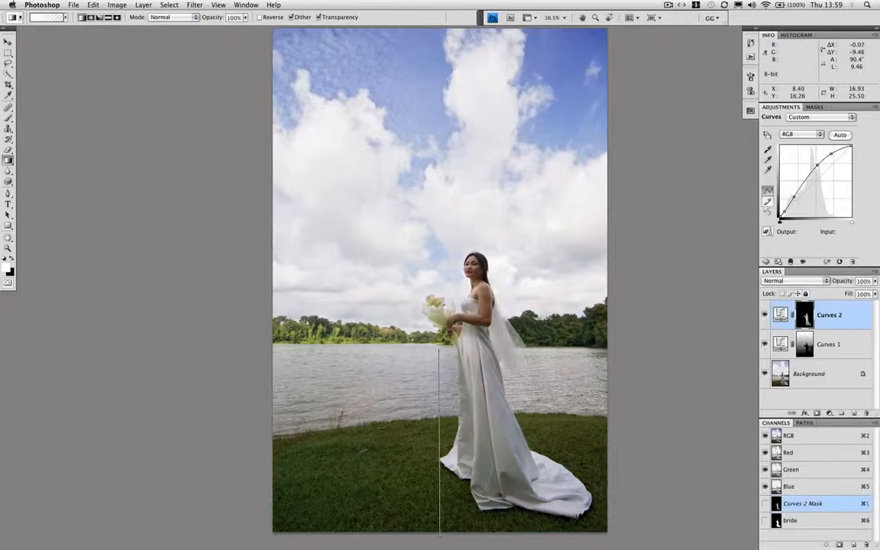
left_click_drag(439, 347, 439, 347)
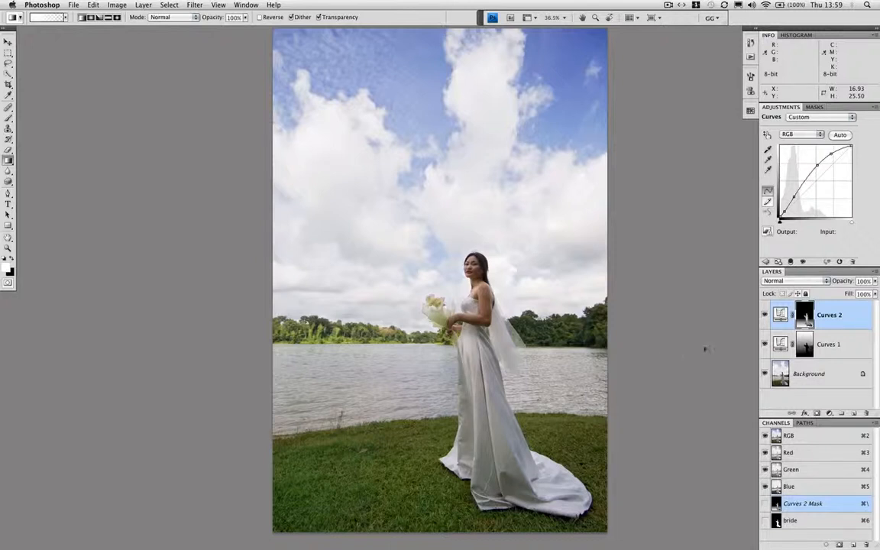
key("super+z")
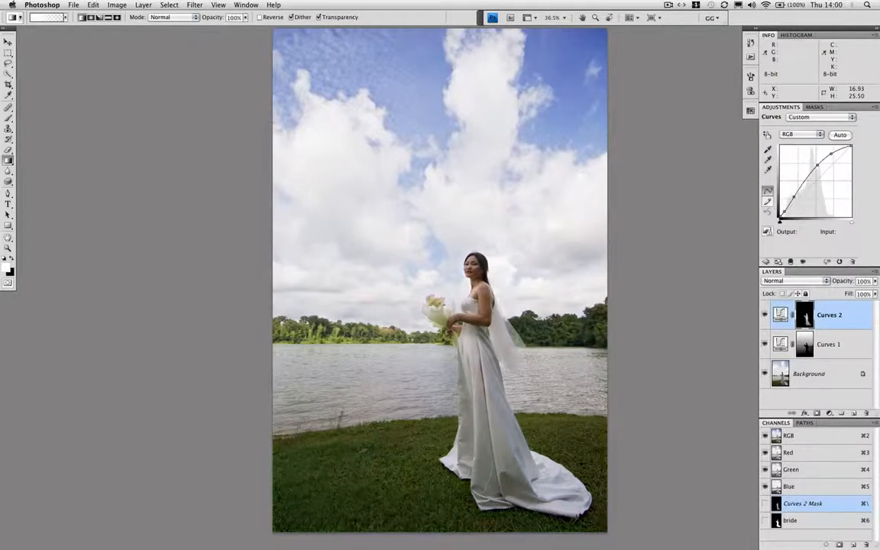
Apply a white gradient at 60% opacity on the Curves 2 mask to brighten the grass and lower background
left_click(246, 17)
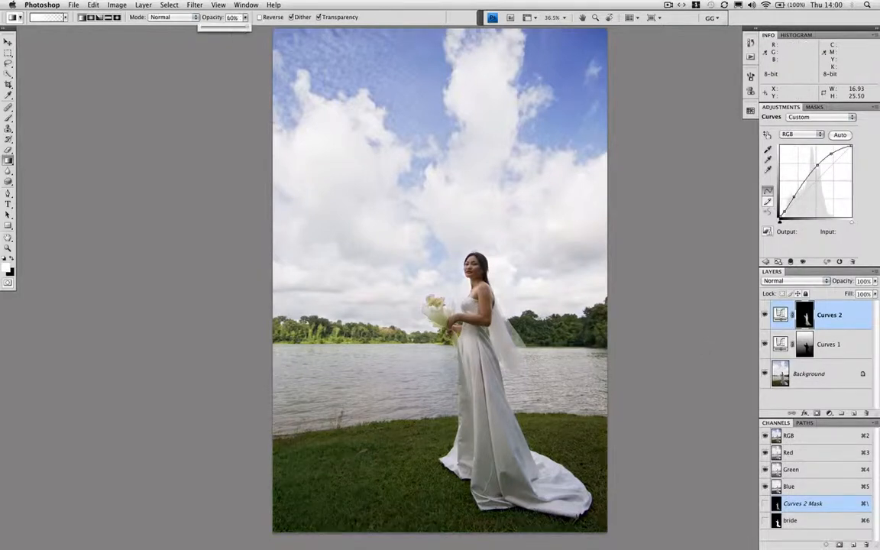
mouse_move(446, 378)
left_mouse_down()
mouse_move(444, 535)
mouse_move(444, 375)
left_mouse_up()
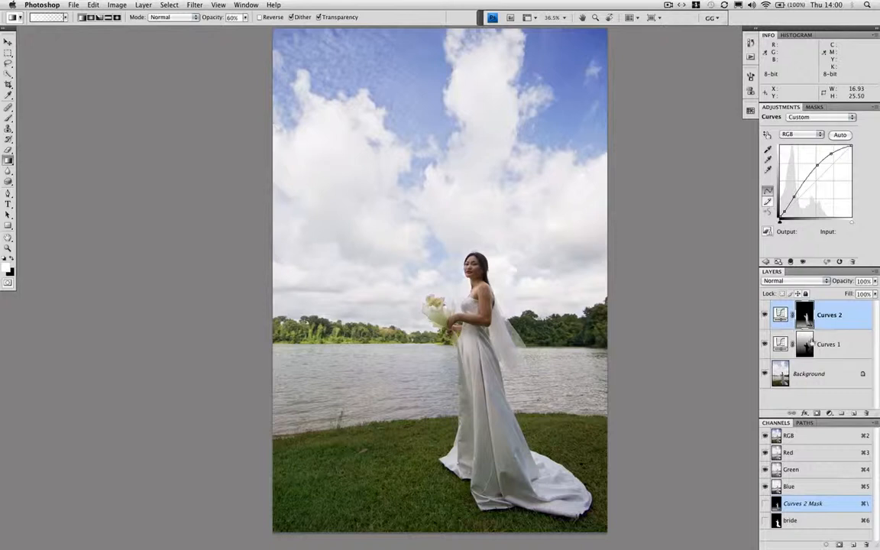
Paint white on the Curves 1 mask along the far tree line with a 60 to 70 px brush at 64% opacity and 72% flow
left_click(805, 345)
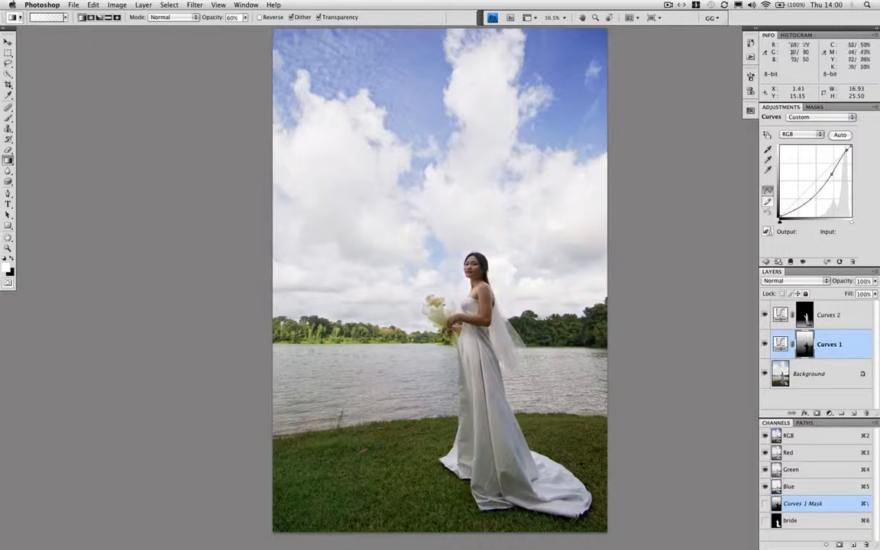
key("b")
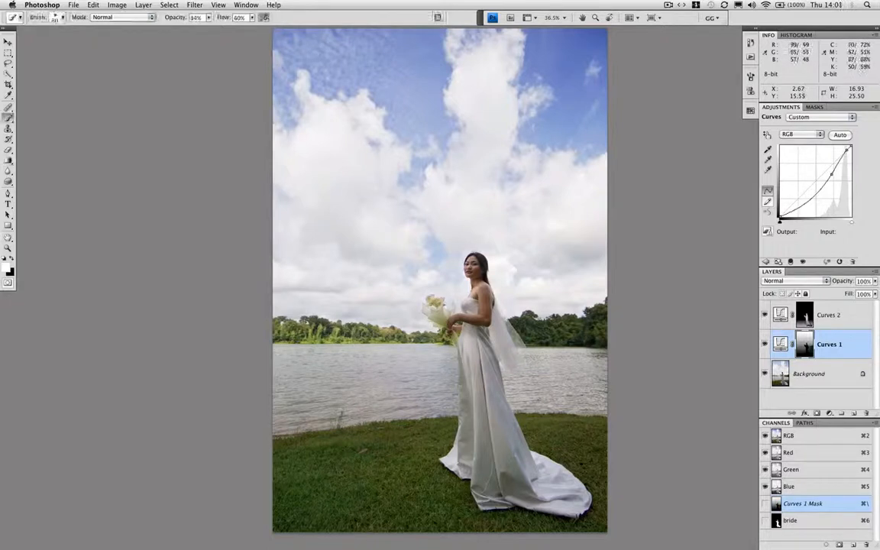
left_click(208, 18)
left_click_drag(209, 26, 267, 27)
left_click(252, 17)
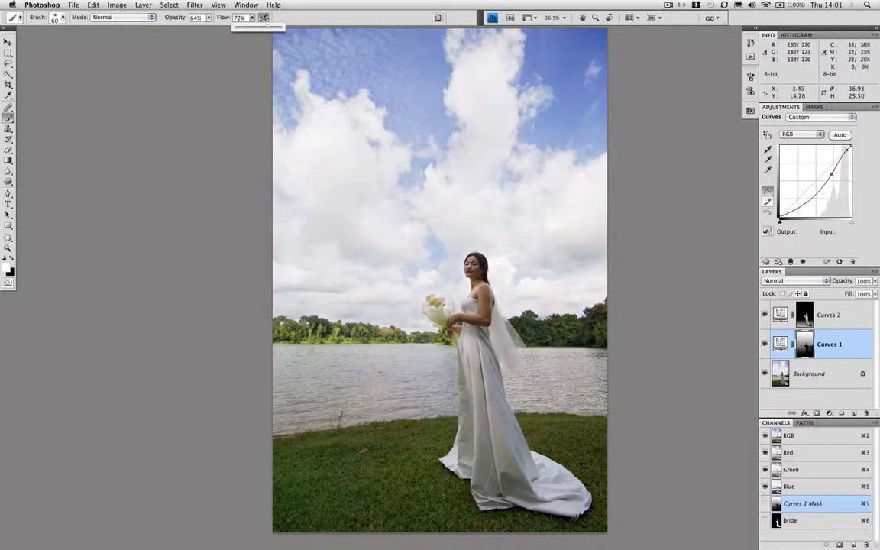
left_click(365, 325)
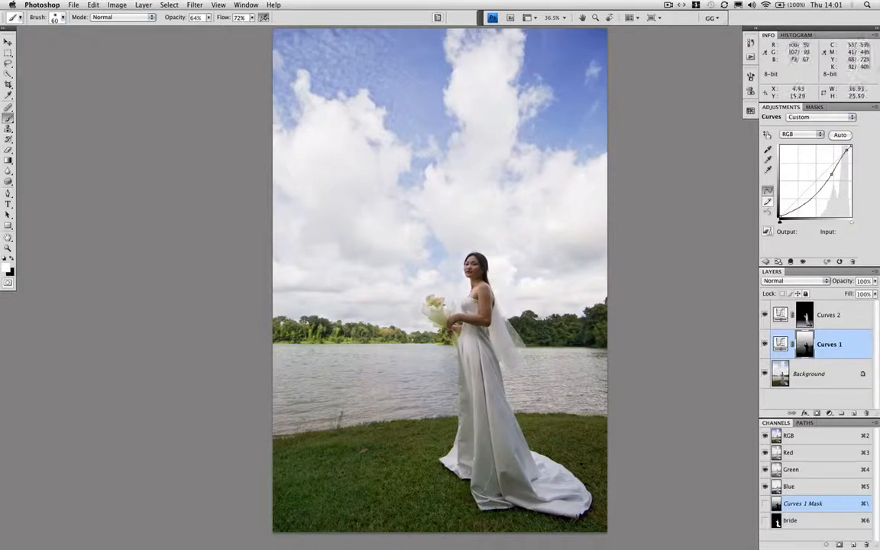
key("bracketleft")
key("bracketleft")
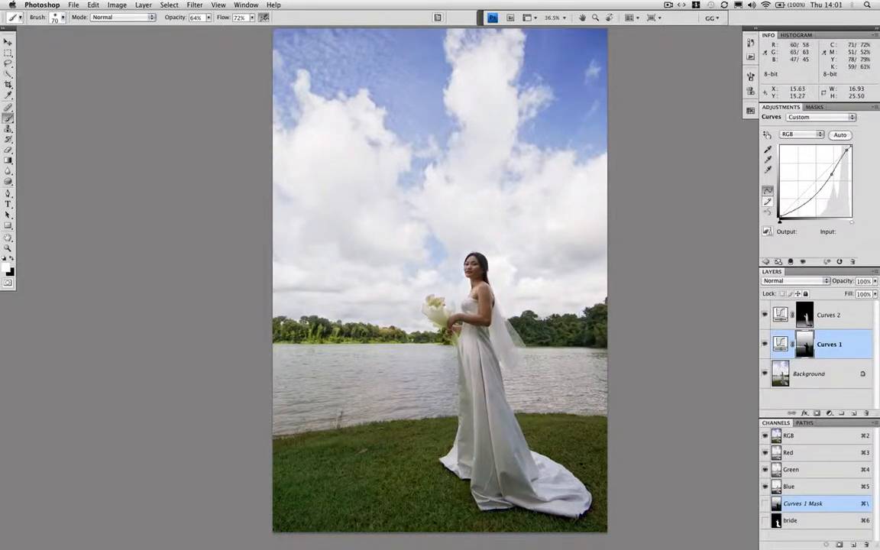
Deselect the inverted bride selection and marquee a rectangle, about 2.8 by 2.8, over the dark trees behind her veil
key("m")
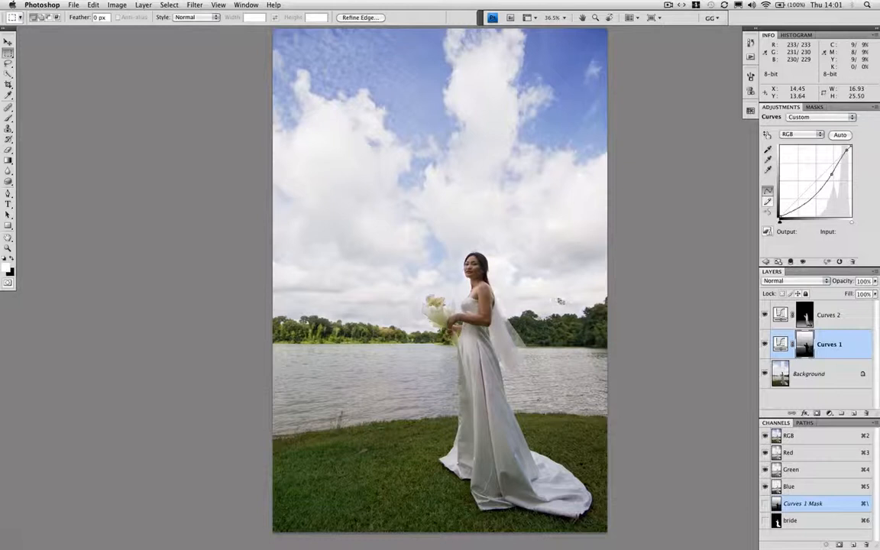
key("super+h")
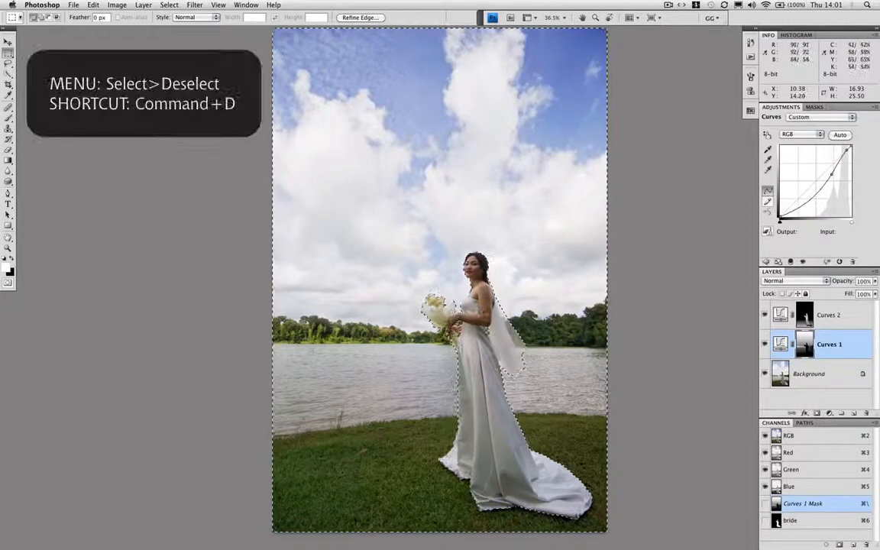
key("super+d")
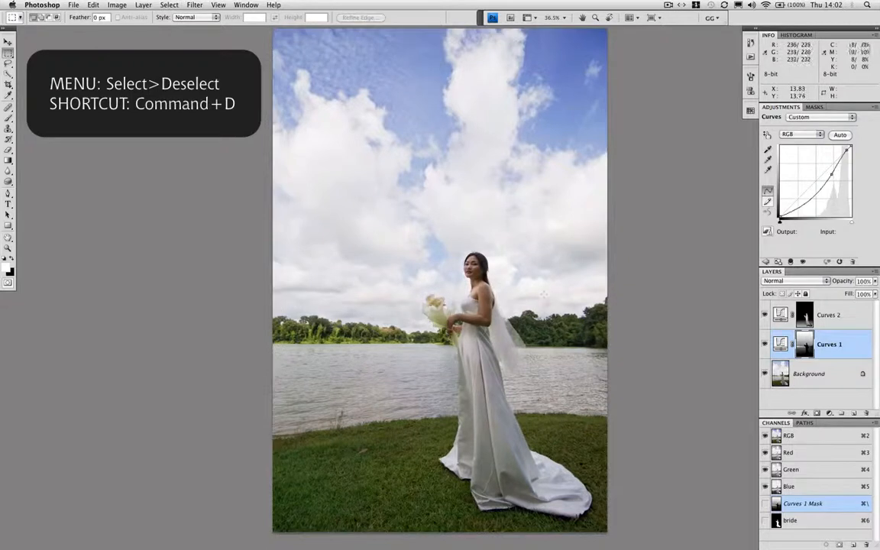
left_click_drag(538, 308, 593, 362)
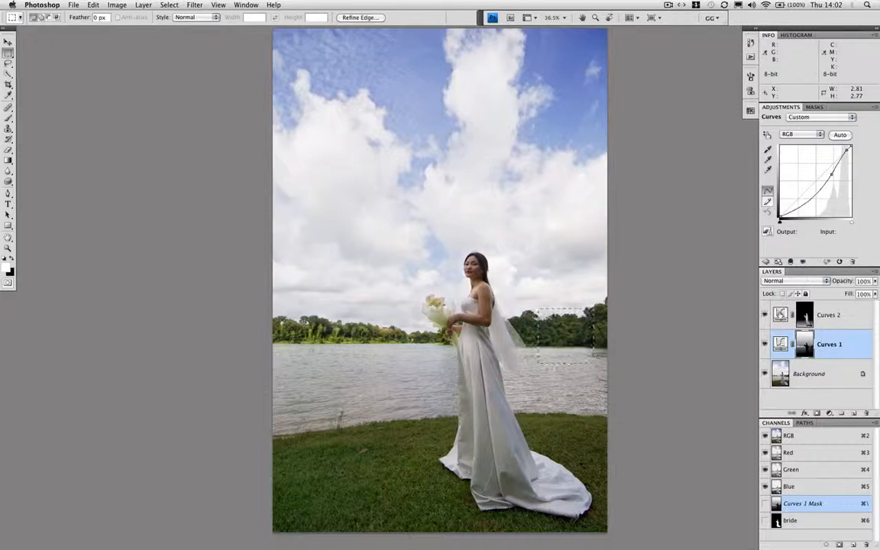
Add a Curves adjustment layer above Curves 2, raising input 72 to output 89 and input 167 to output 206
left_click(806, 315)
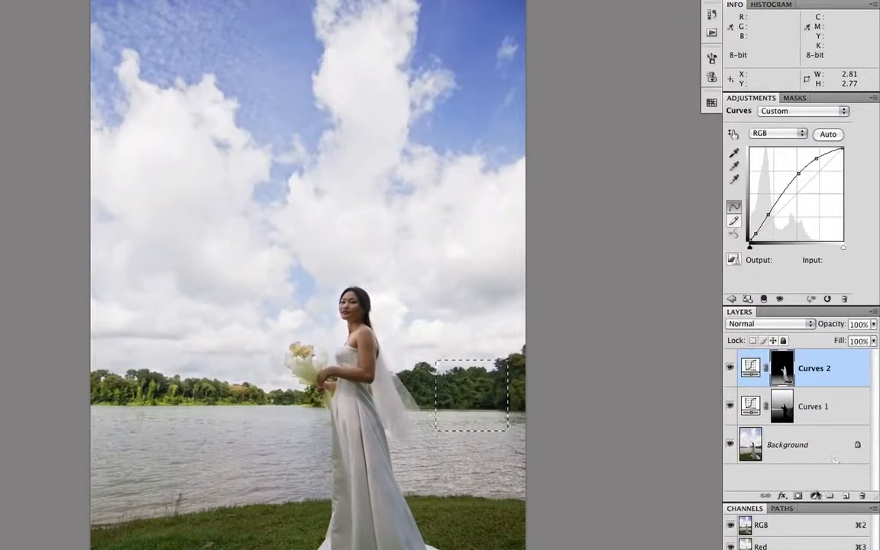
left_click(813, 495)
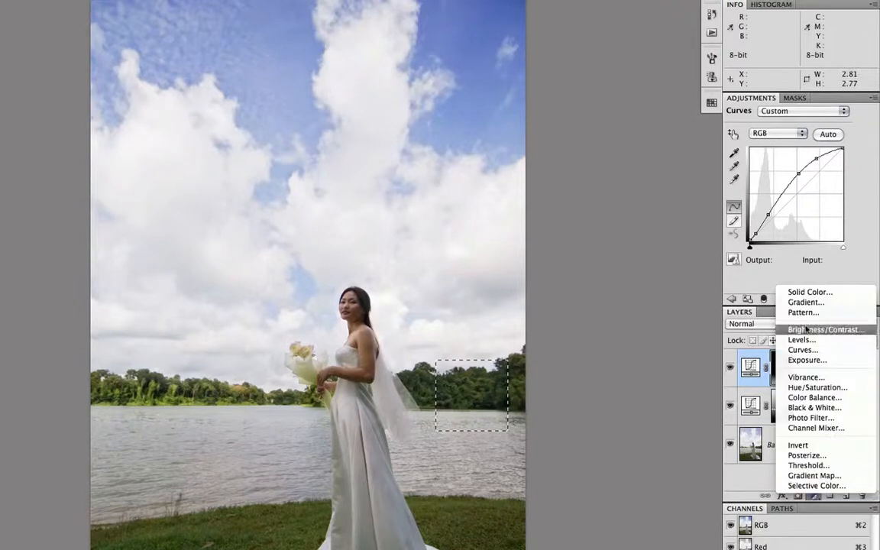
left_click(801, 350)
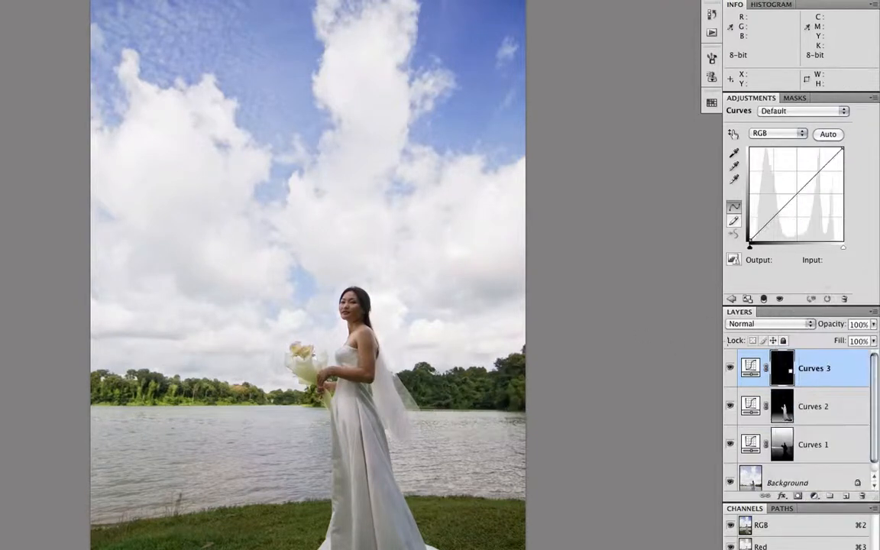
left_click(733, 134)
left_click_drag(512, 392, 512, 381)
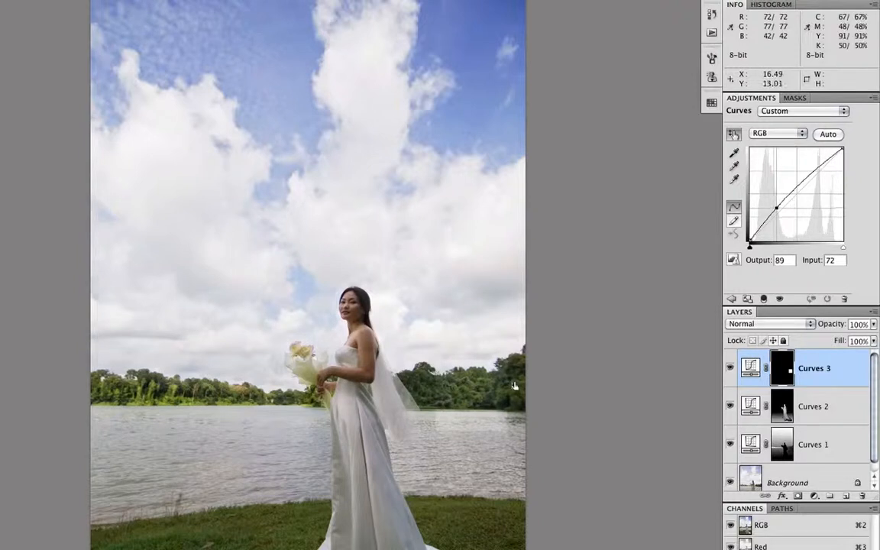
left_click_drag(814, 173, 811, 166)
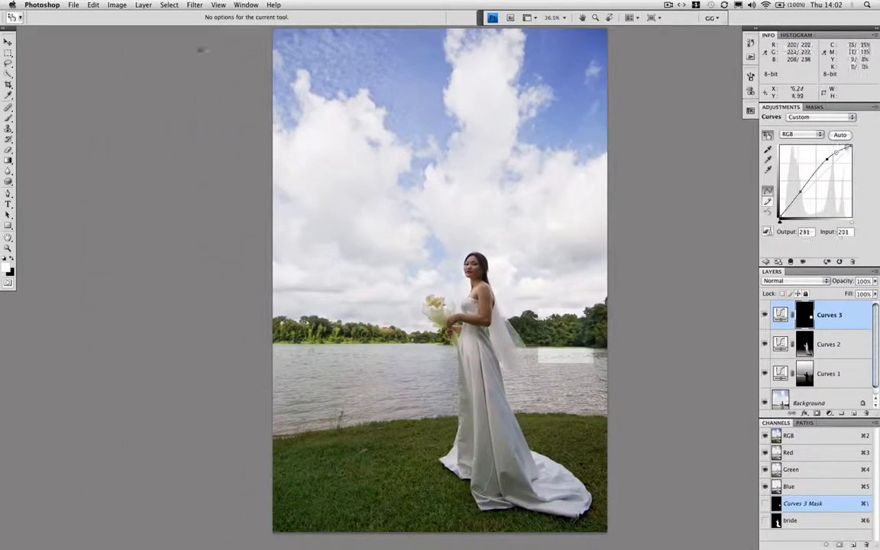
Fill the whole Curves 3 mask with black
left_click(92, 4)
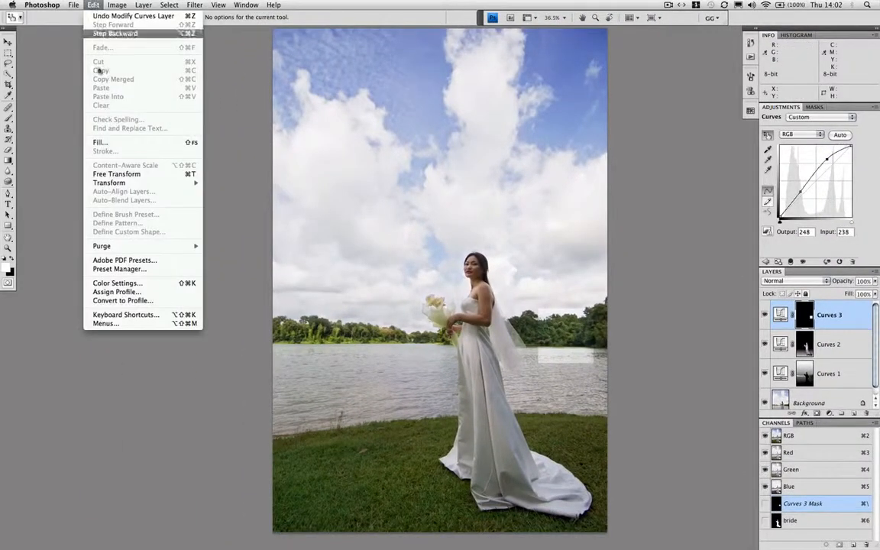
left_click(106, 142)
left_click(492, 177)
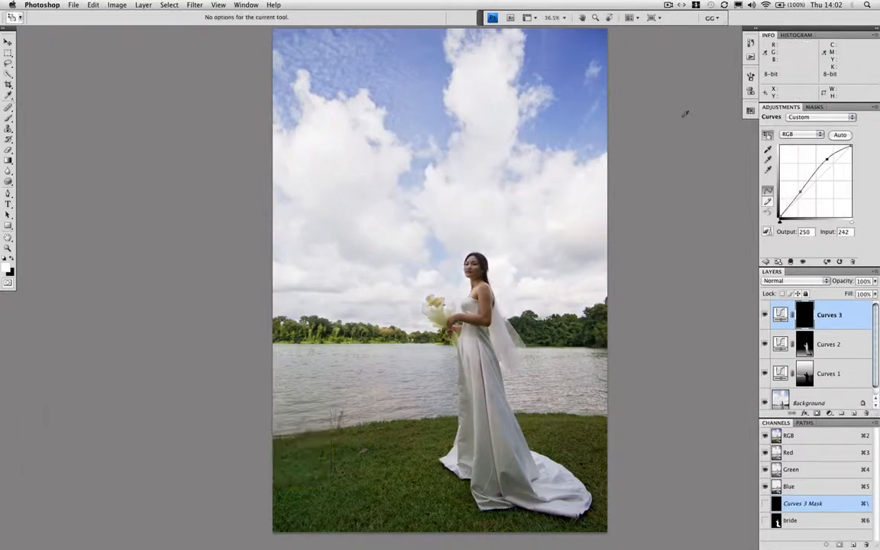
Paint white on the Curves 3 mask over the dark trees behind the veil with a 60 to 70 px brush, and fine-tune its upper curve point
key("b")
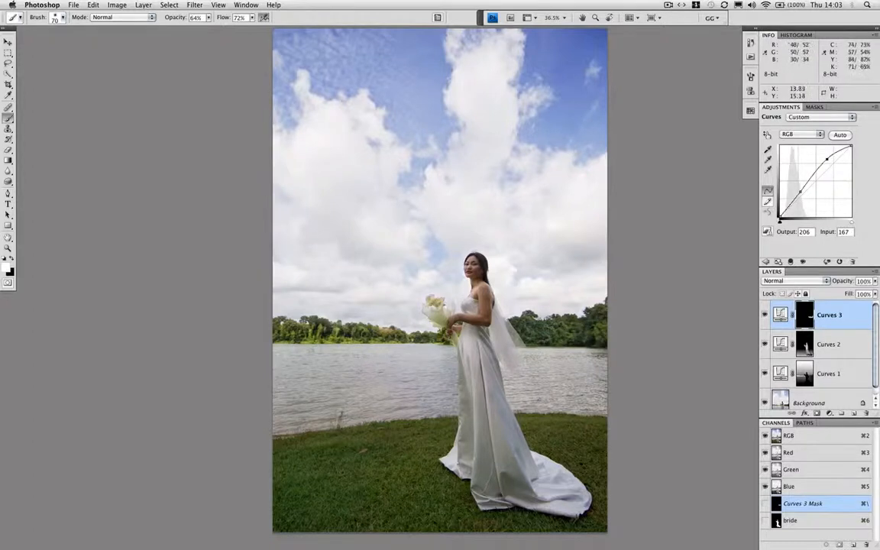
key("bracketright")
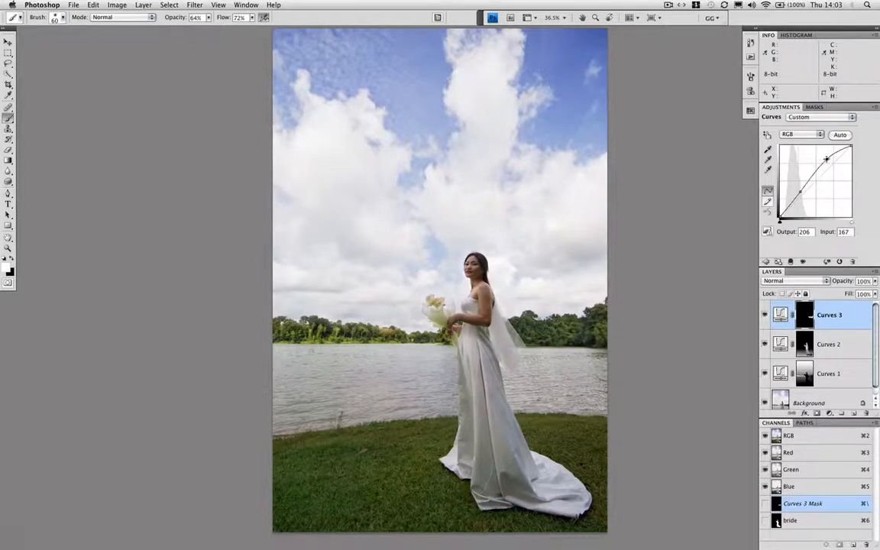
left_click_drag(825, 158, 825, 158)
key("super+equal")
key("super+equal")
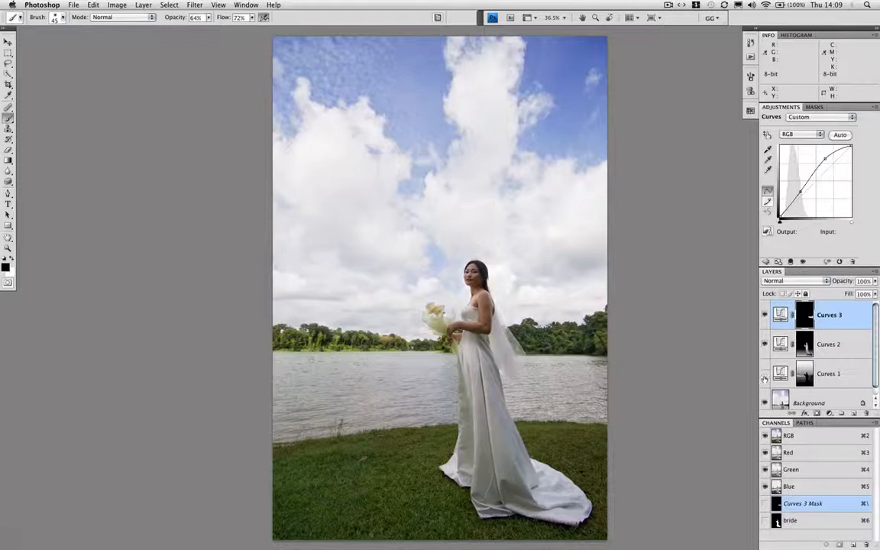
Hide and show the three Curves layers to compare the photo before and after the tonal corrections
left_click_drag(764, 379, 764, 319)
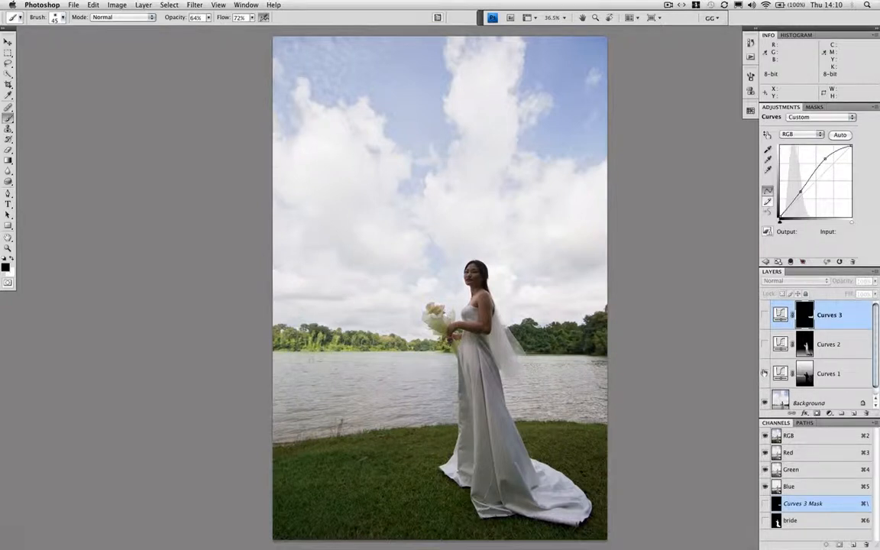
left_click_drag(764, 373, 763, 333)
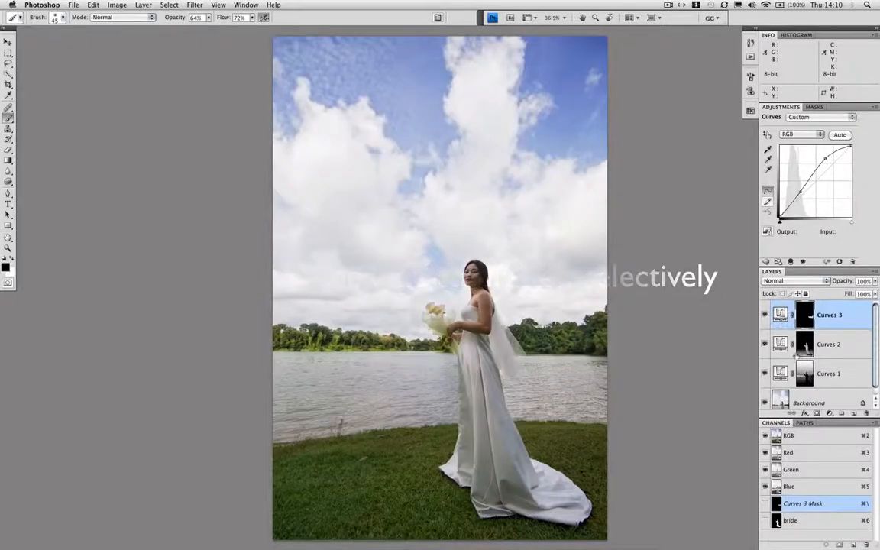
Add a Hue/Saturation adjustment layer, sample the grass from the Greens range, and set its Hue to +3
left_click(828, 413)
left_click(836, 333)
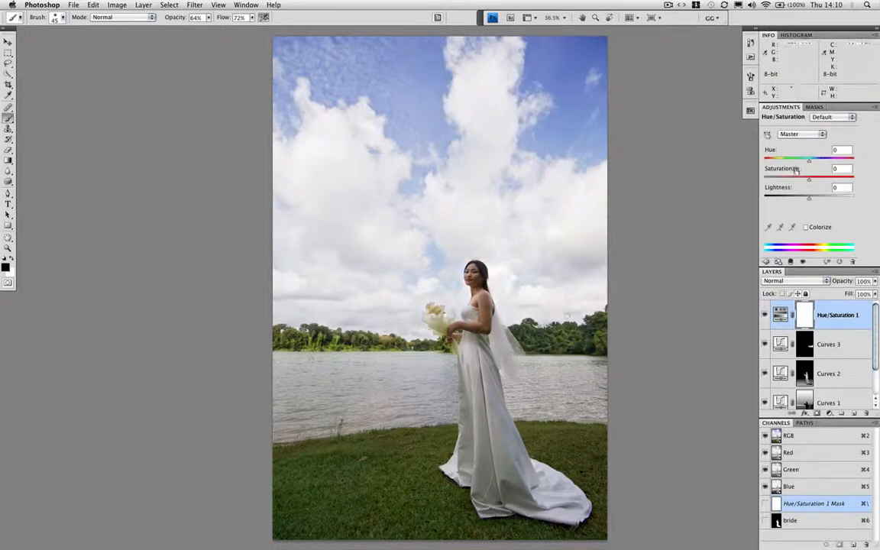
left_click(800, 133)
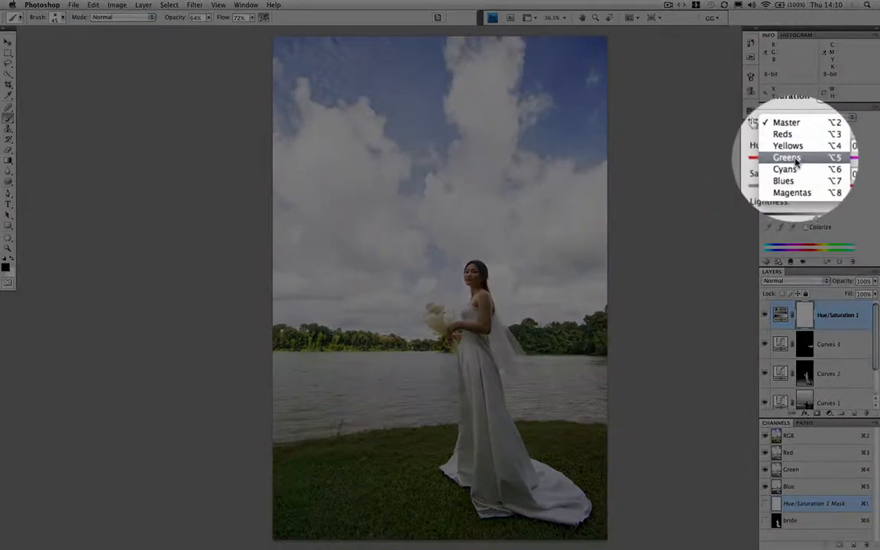
left_click(803, 159)
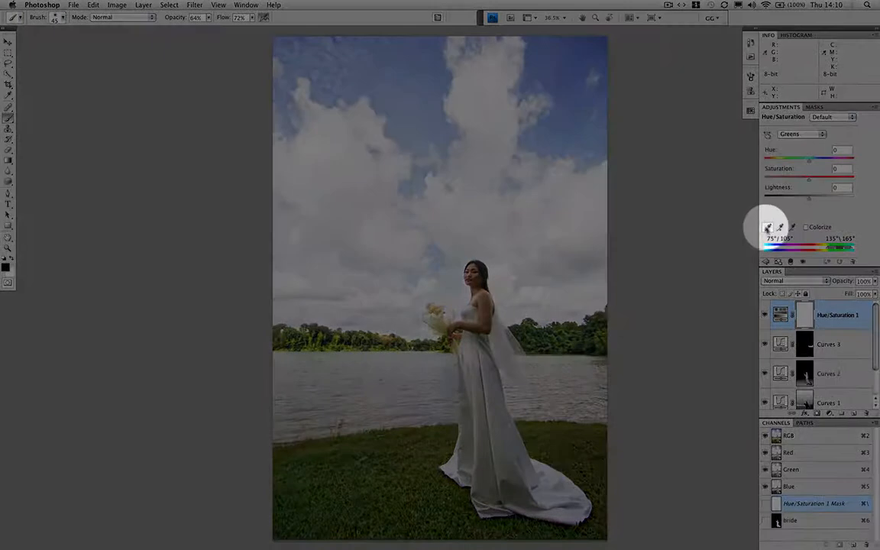
left_click(768, 227)
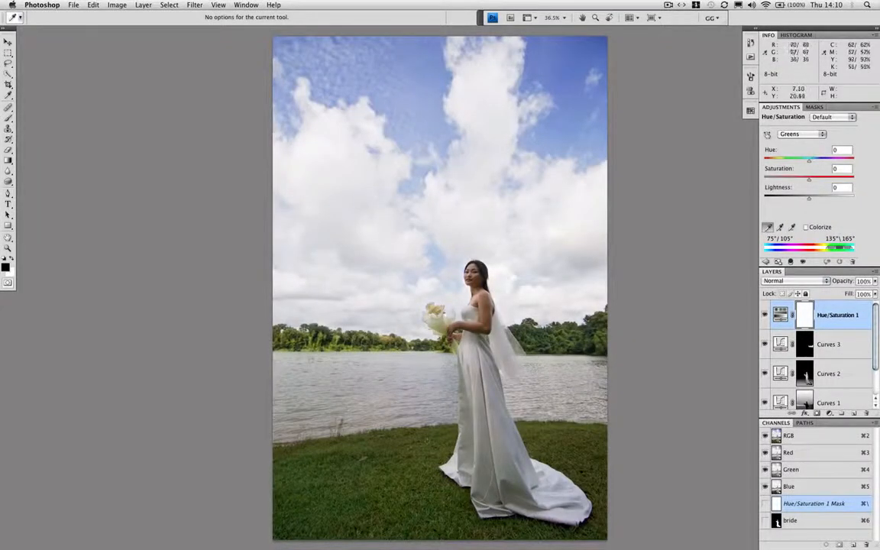
left_click(361, 460)
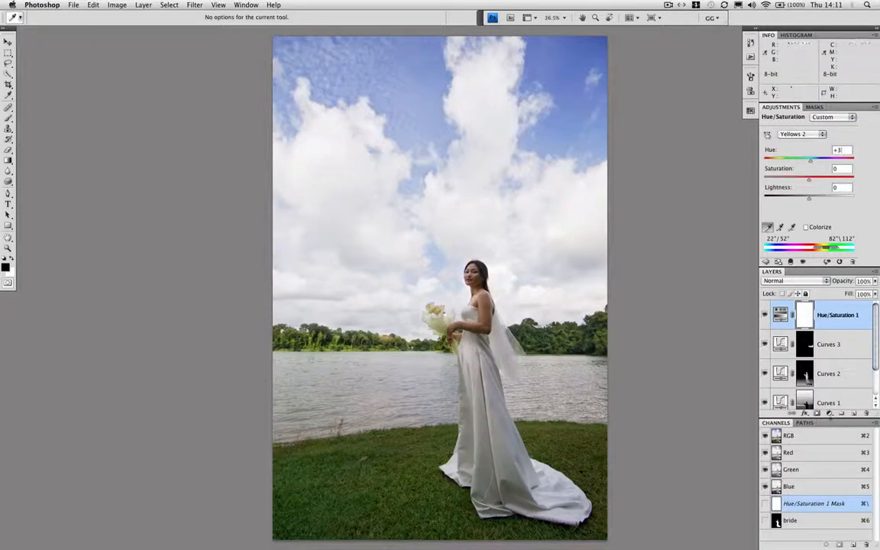
Add a second Hue/Saturation adjustment layer and set the Reds saturation to -62
left_click(829, 413)
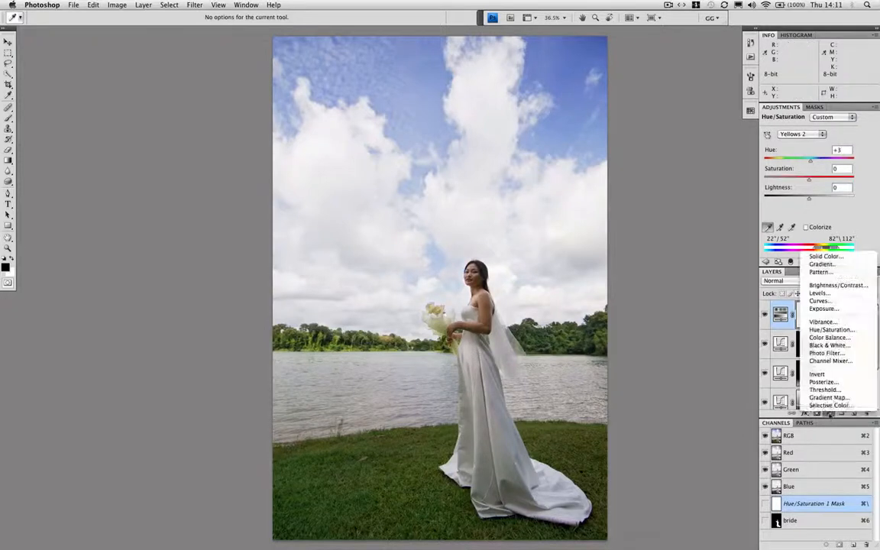
left_click(827, 329)
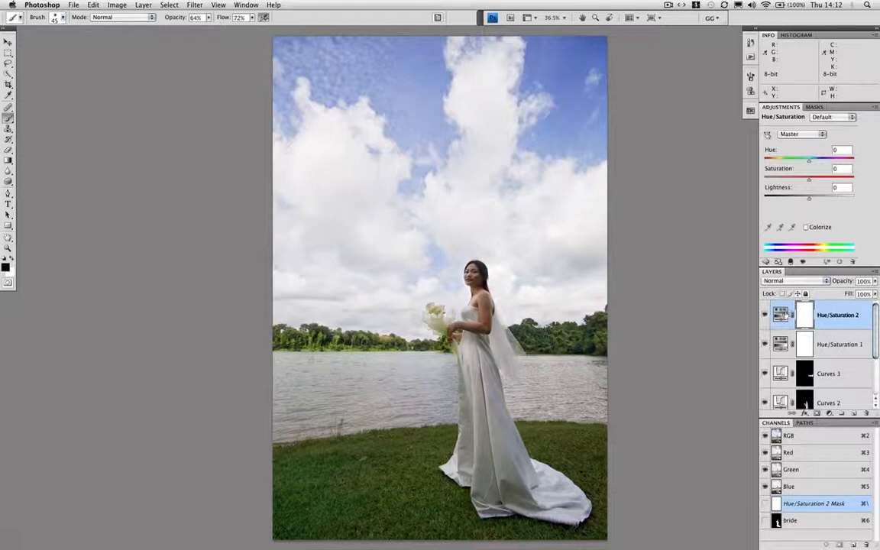
left_click(810, 136)
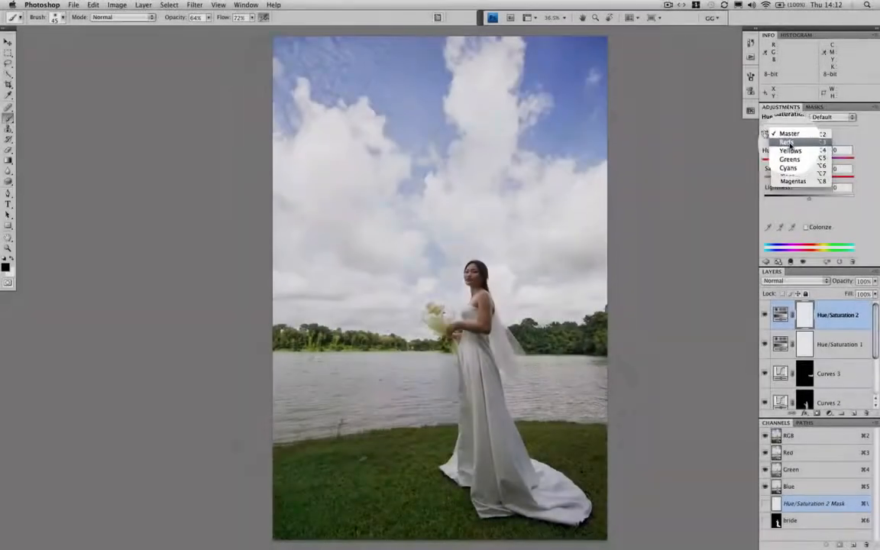
left_click(791, 146)
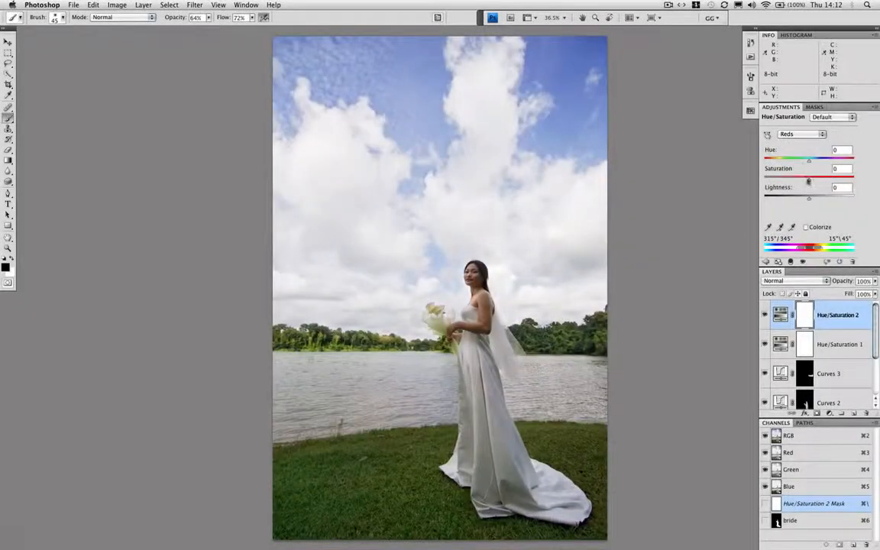
left_click_drag(808, 181, 780, 181)
Paint black over the bride's face, neck and arms on the Hue/Saturation 2 mask with a 40 to 80 px brush at 100% opacity and flow
key("super+plus")
key("super+plus")
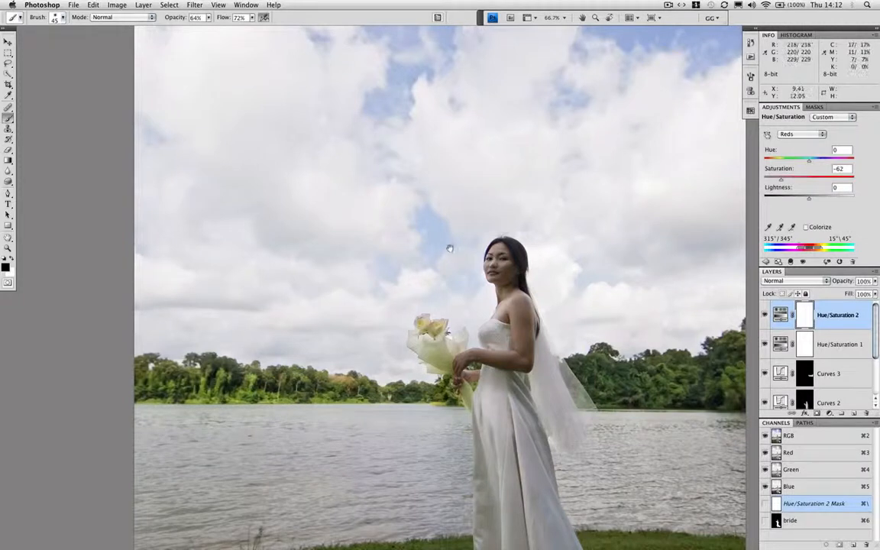
left_click_drag(452, 249, 388, 200)
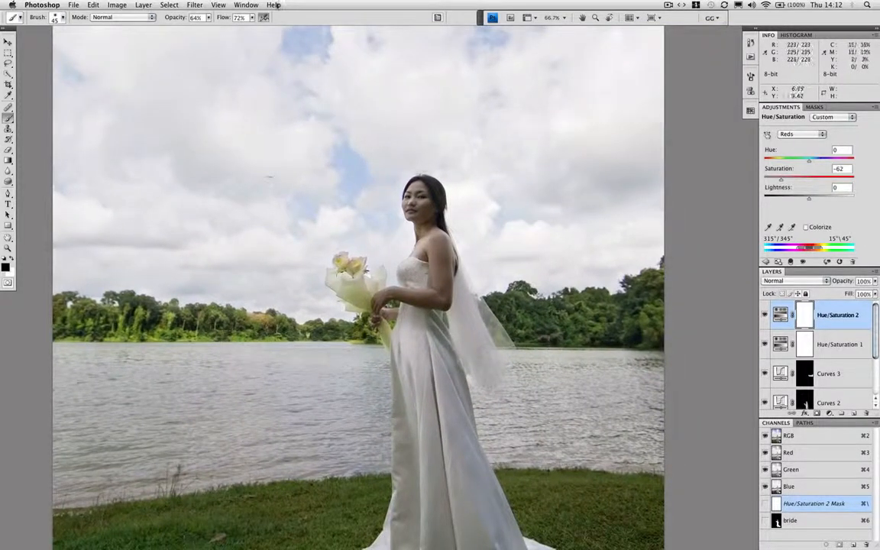
left_click_drag(209, 17, 265, 27)
left_click(251, 16)
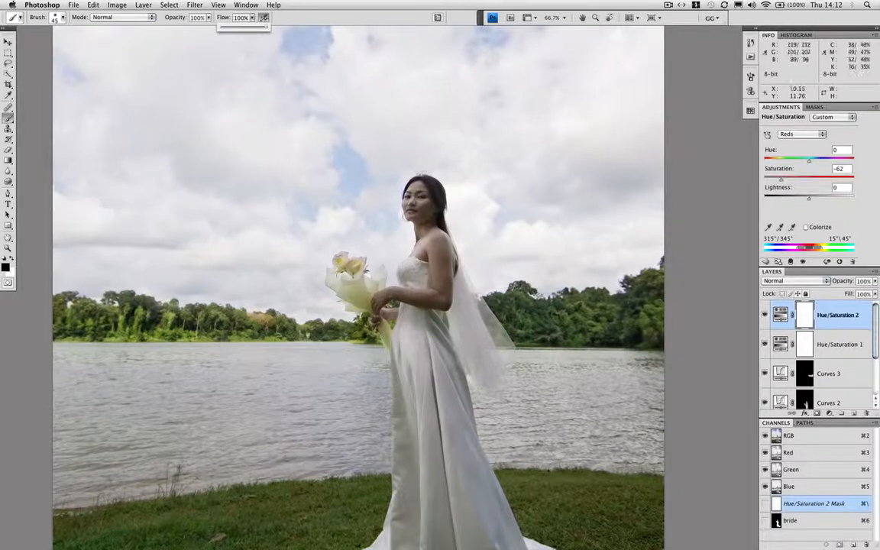
left_click(423, 182)
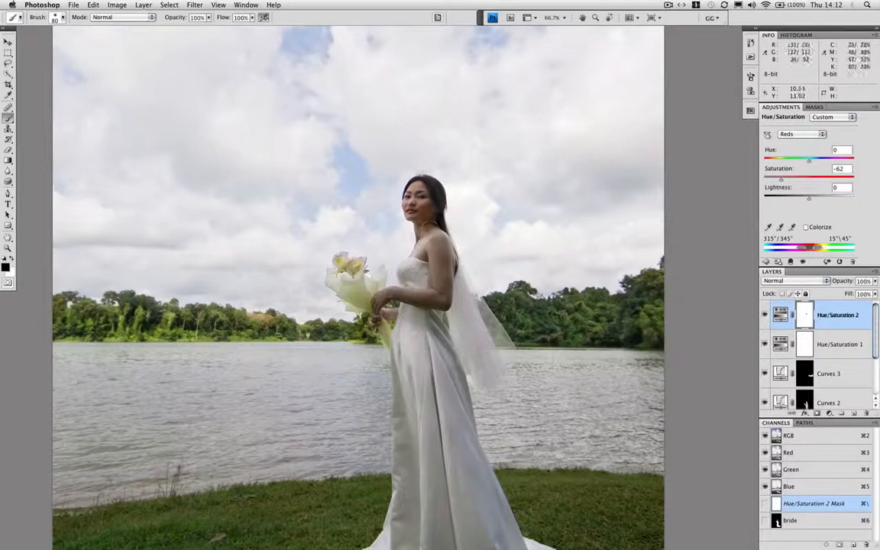
left_click_drag(391, 200, 385, 192)
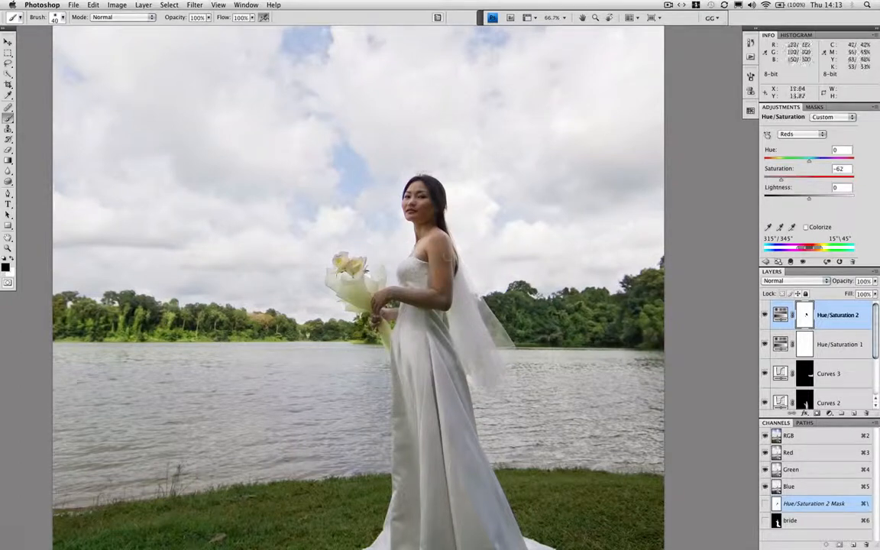
key("bracketright")
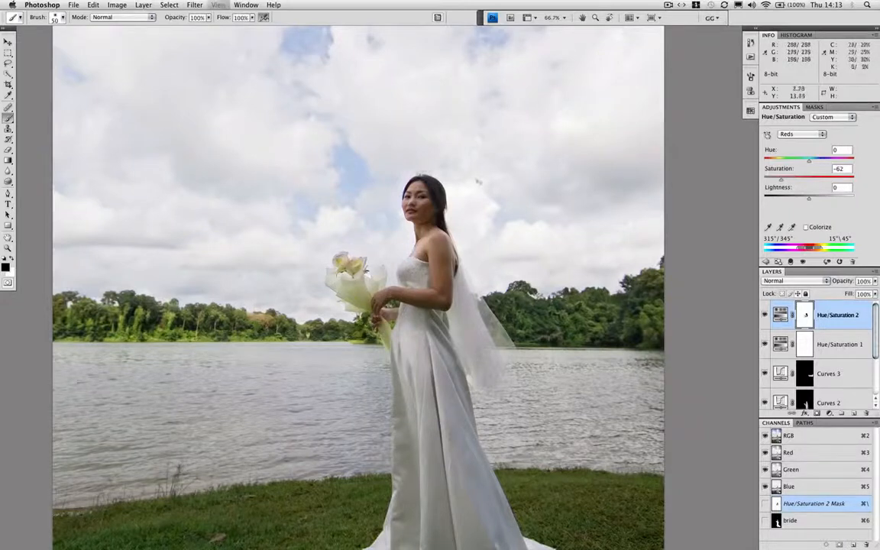
Hide and show both Hue/Saturation layers to compare the whole photo with and without the color corrections
key("super+0")
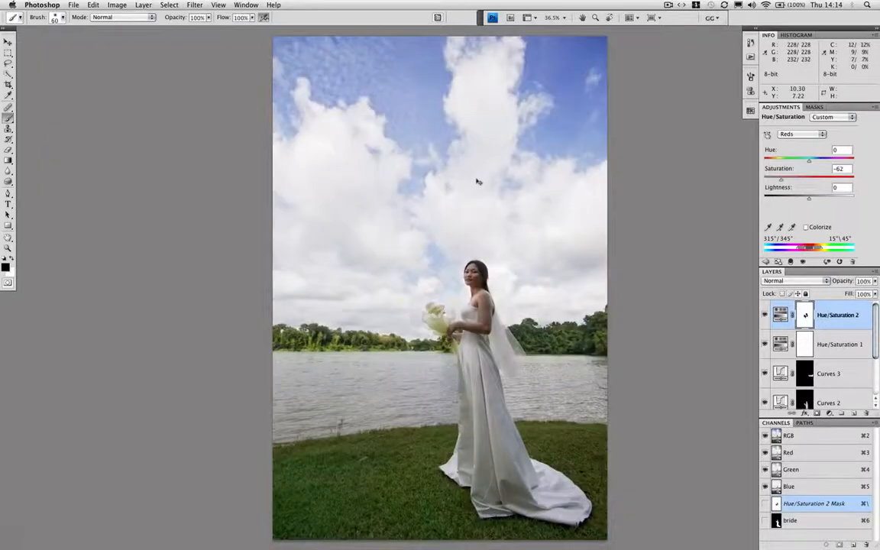
left_click(763, 346)
left_click(764, 315)
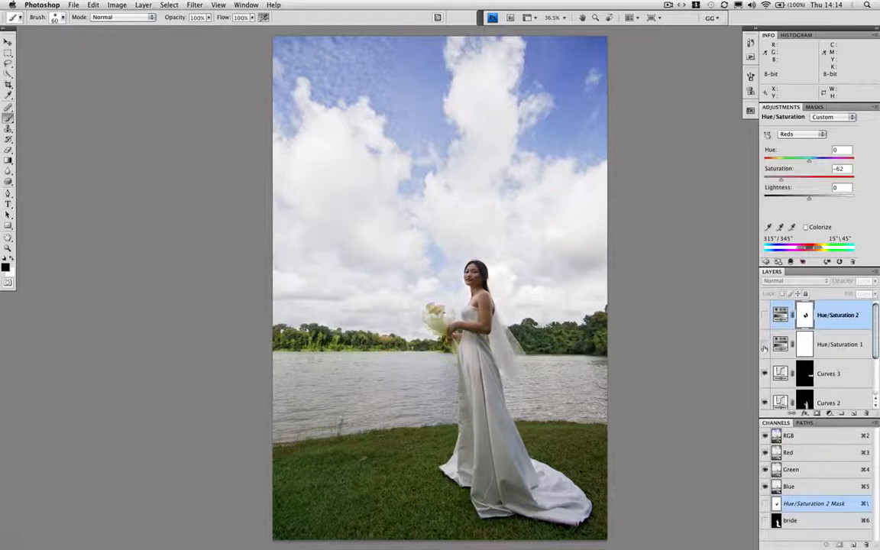
left_click_drag(764, 346, 764, 316)
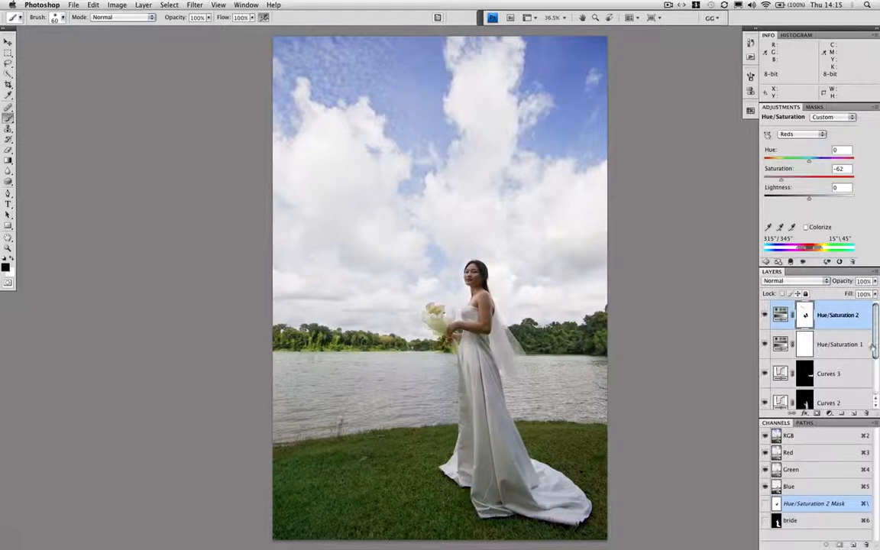
Group the three Curves and two Hue/Saturation layers, and hide the group to compare with the original photo
left_click_drag(876, 347, 876, 383)
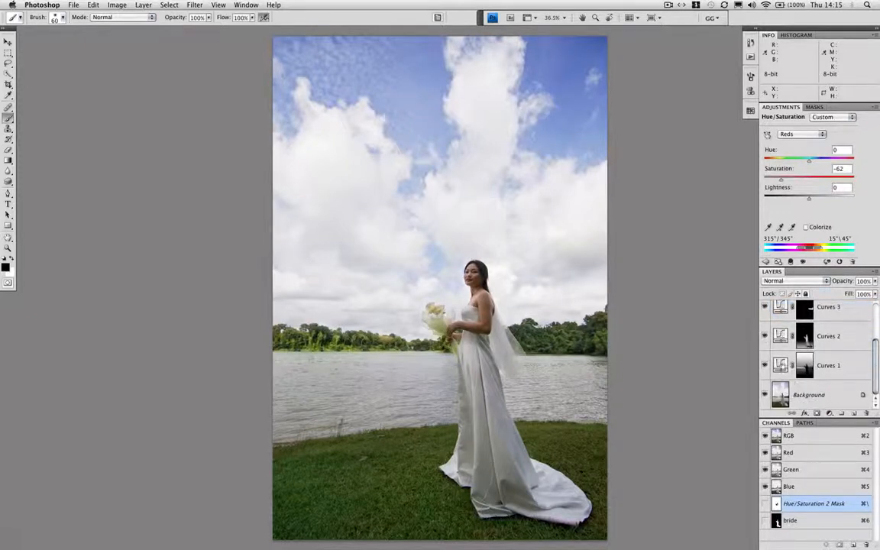
left_click(782, 366, "shift")
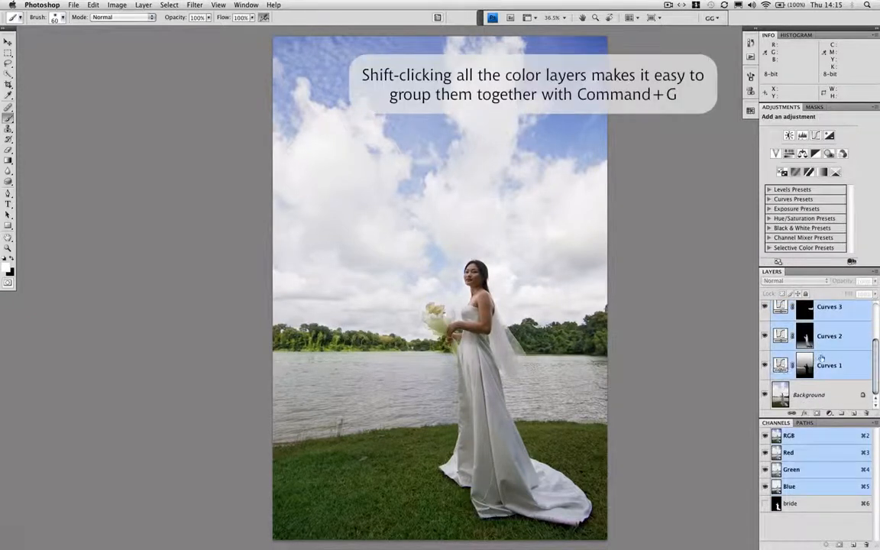
key("super+g")
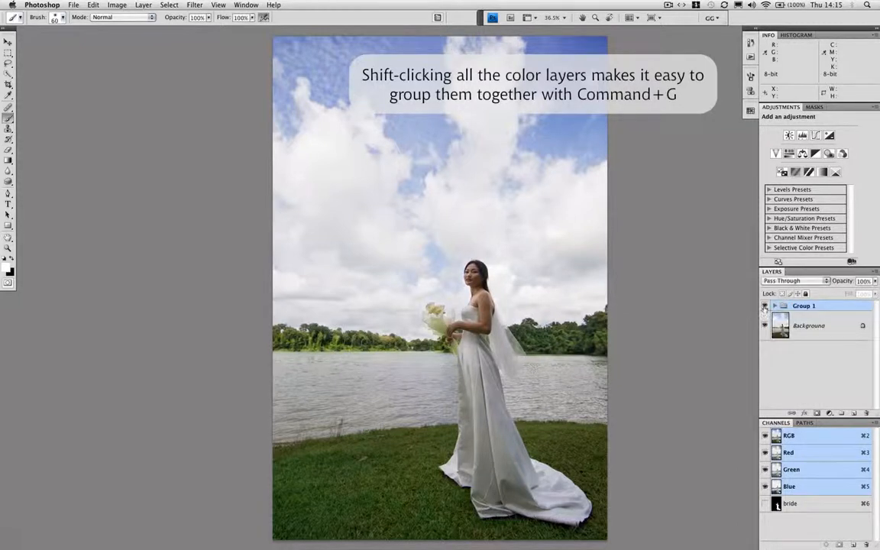
left_click(765, 306)
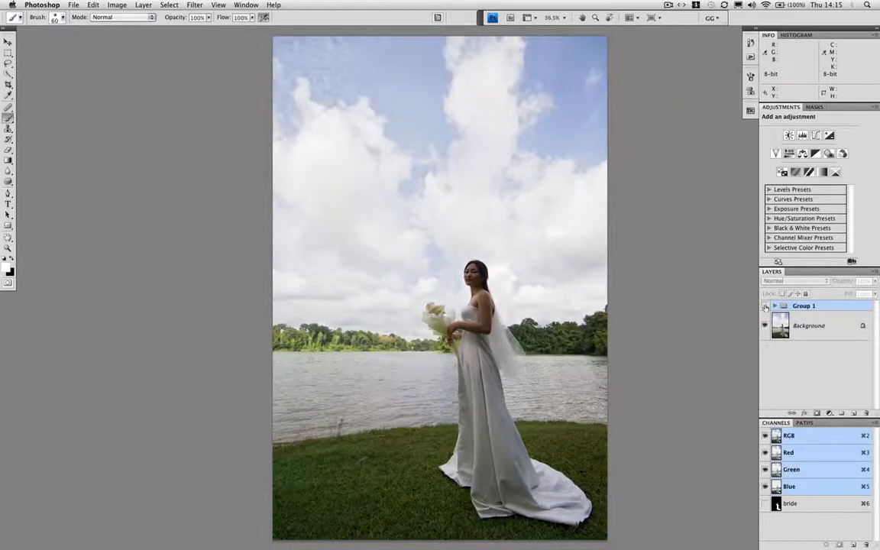